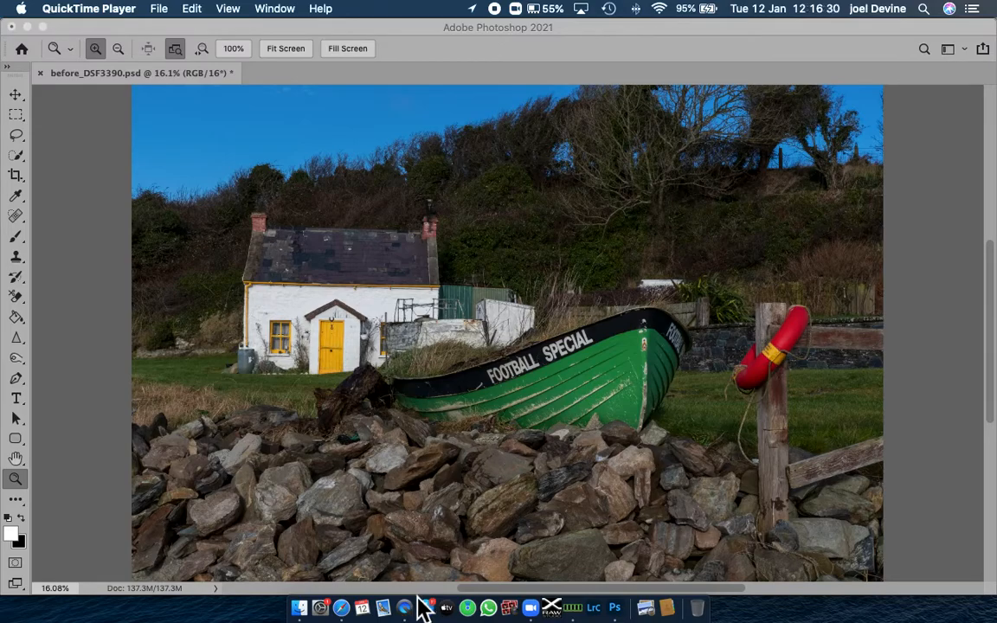
- Switch to Photoshop, show the Actions panel fully on screen, and collapse and re-expand the SDCC_ACTIONS_JAN_2021 set
click(463, 60)
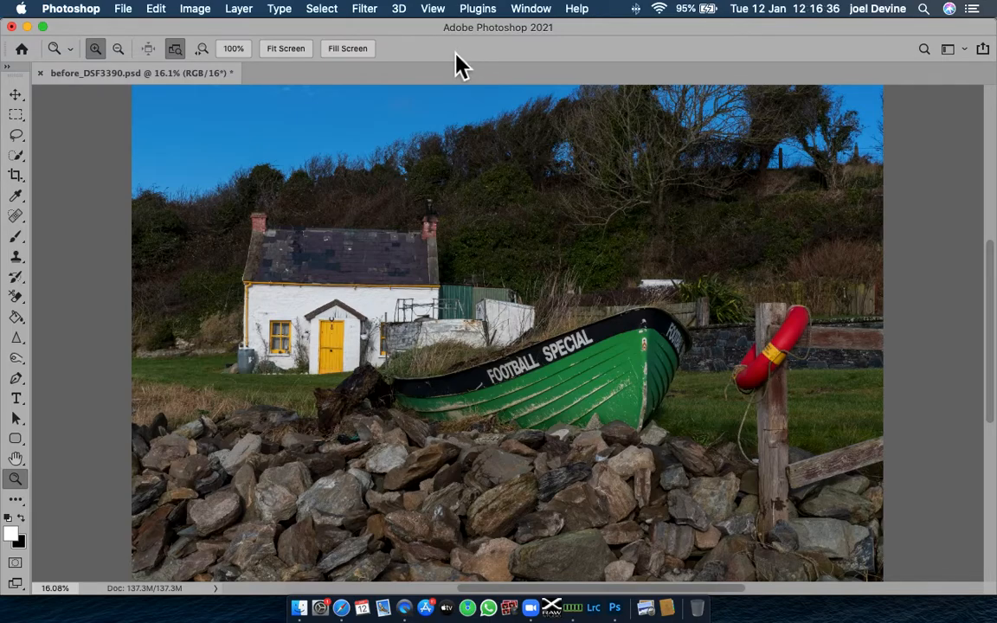
click(545, 11)
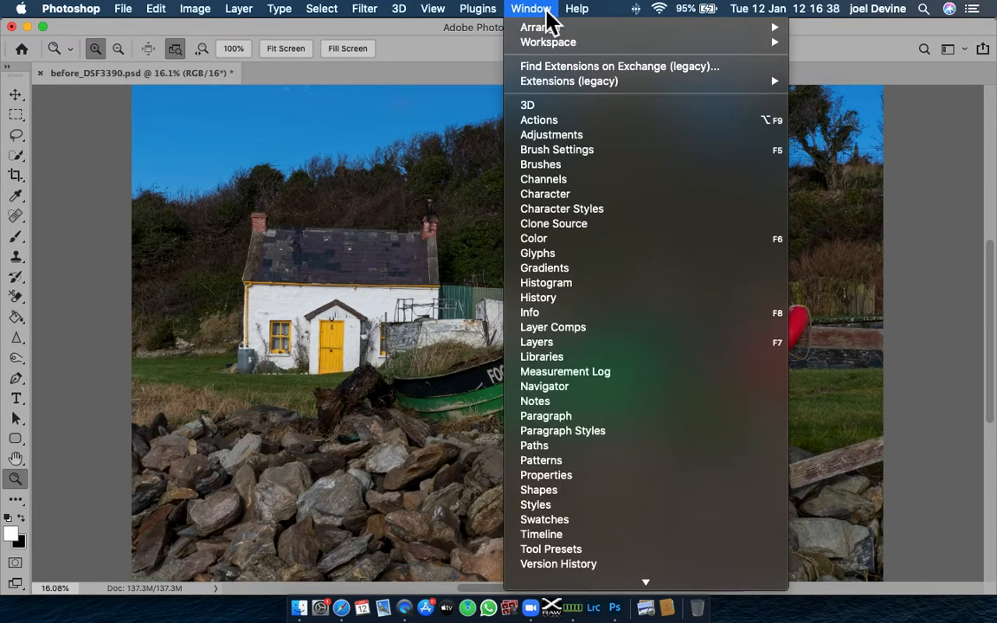
click(557, 126)
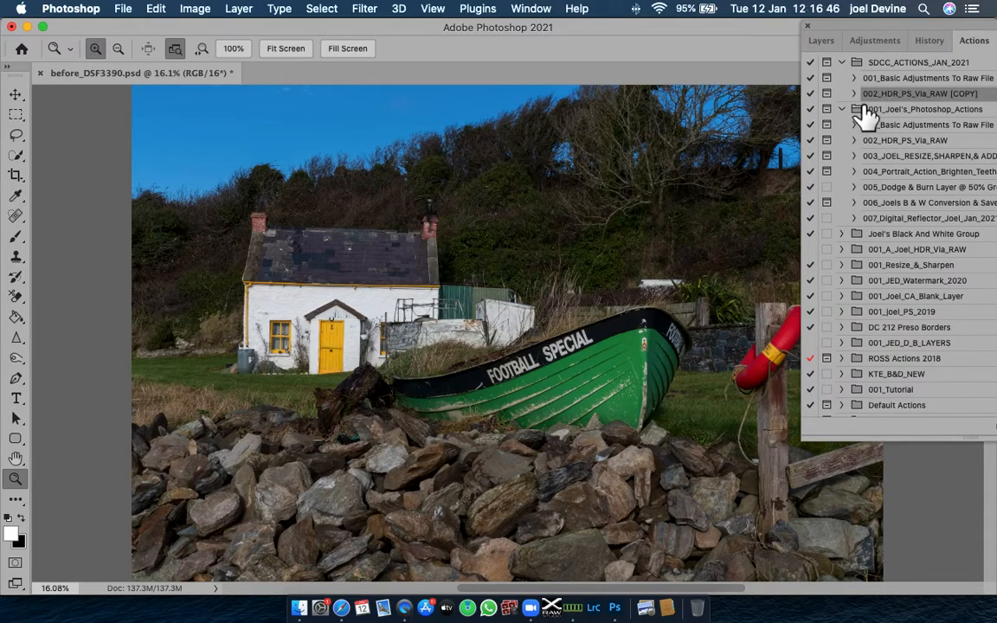
drag(869, 39, 703, 38)
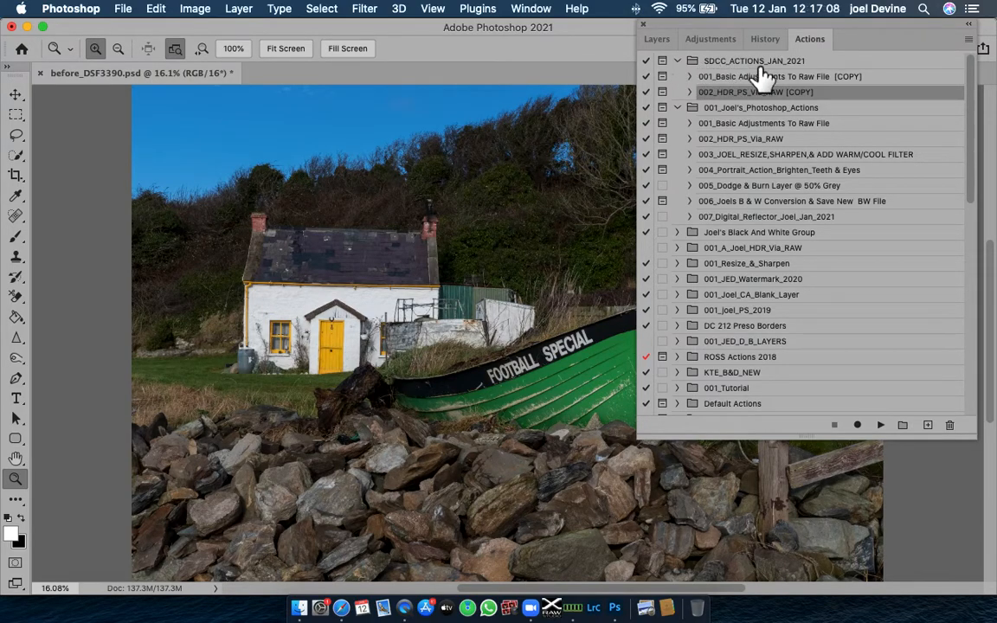
click(679, 61)
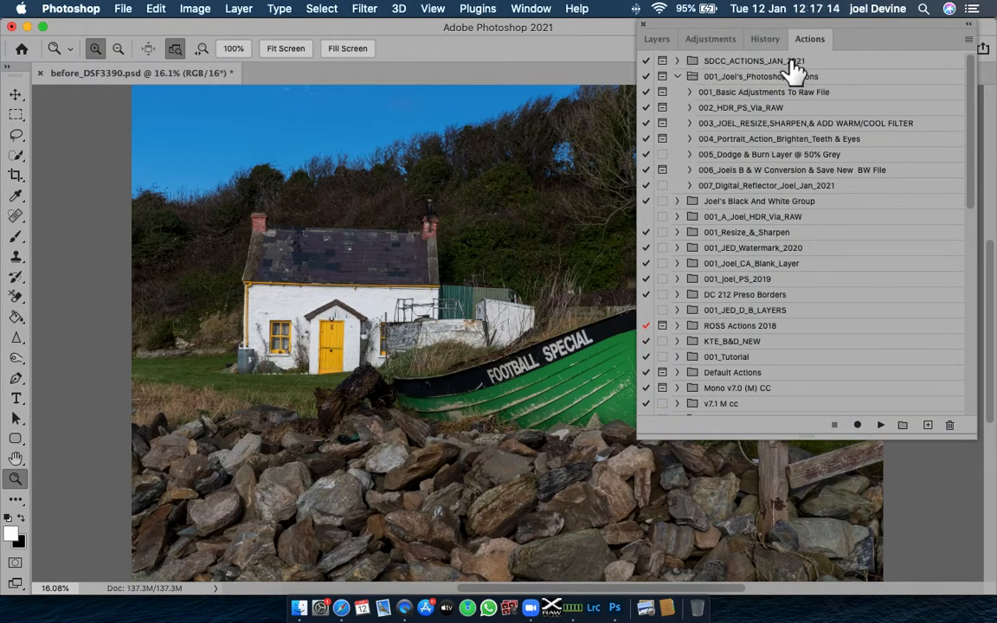
click(680, 62)
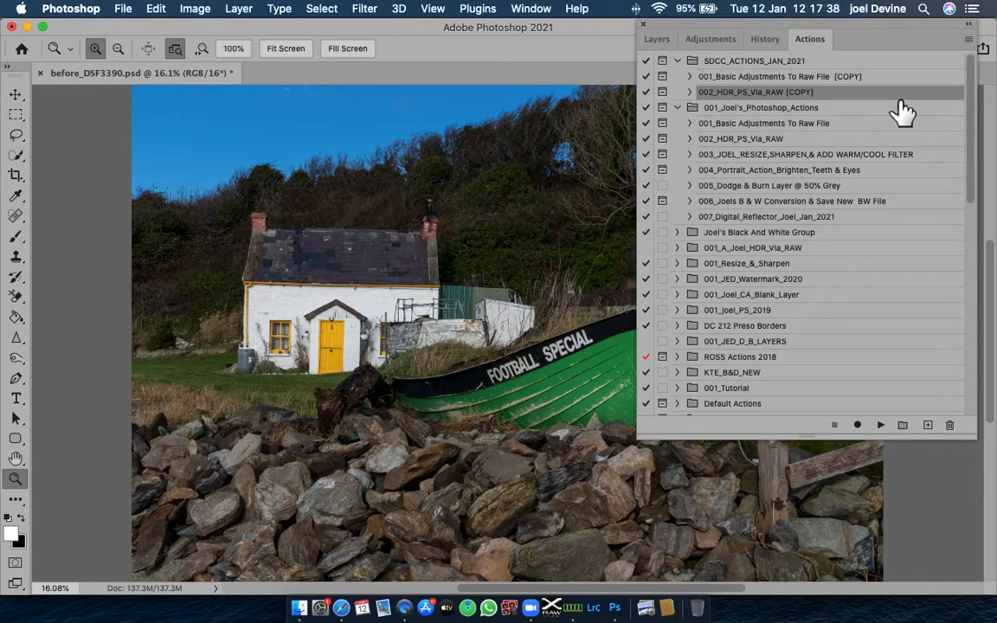
- Run the 002_HDR_PS_Via_RAW [COPY] action through its user messages, accepting a High Pass radius of 10.0 pixels
click(882, 426)
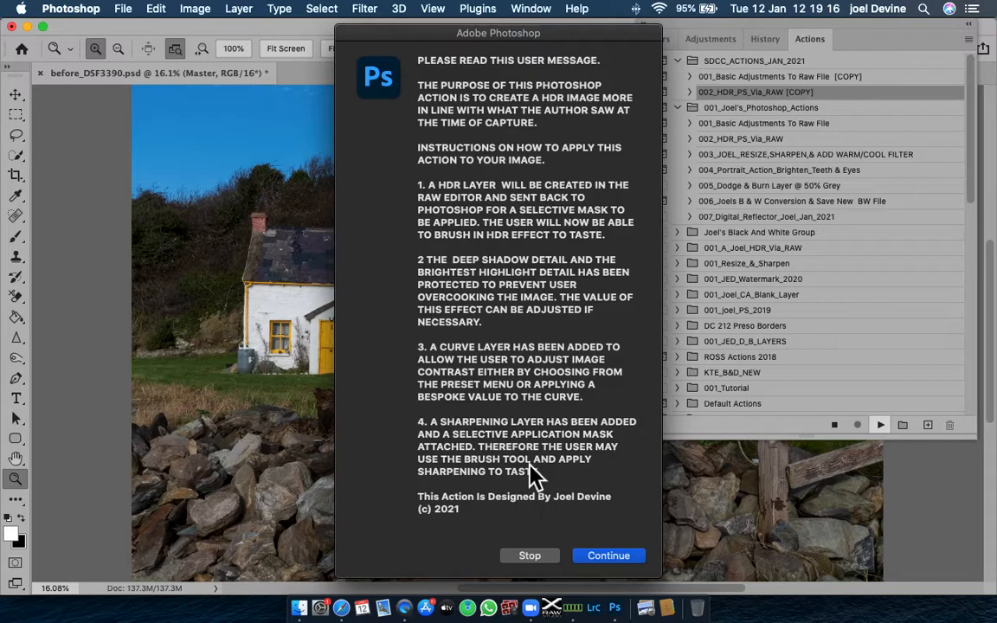
click(633, 565)
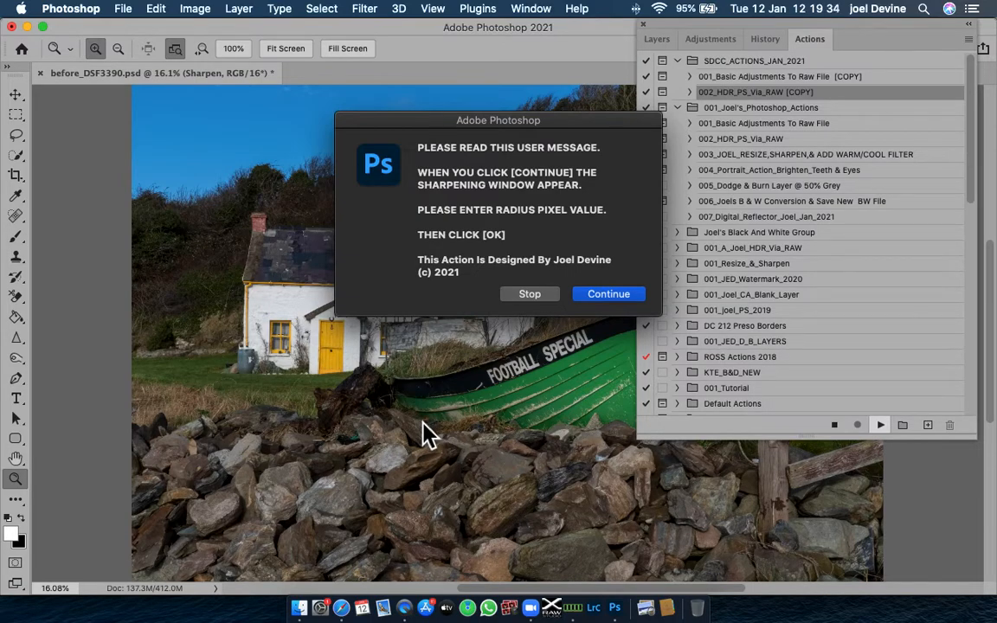
click(616, 299)
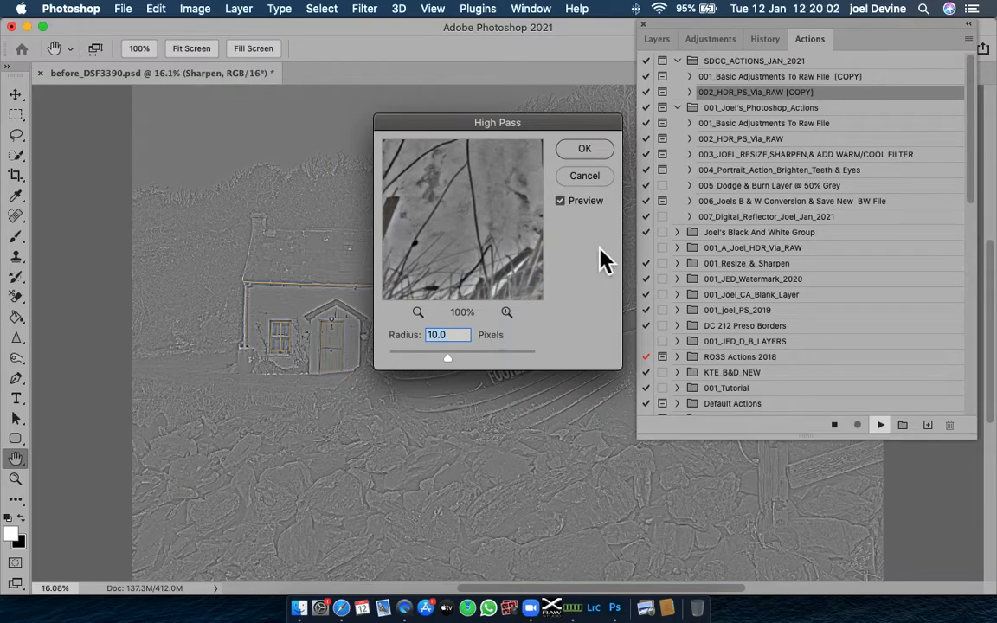
click(586, 149)
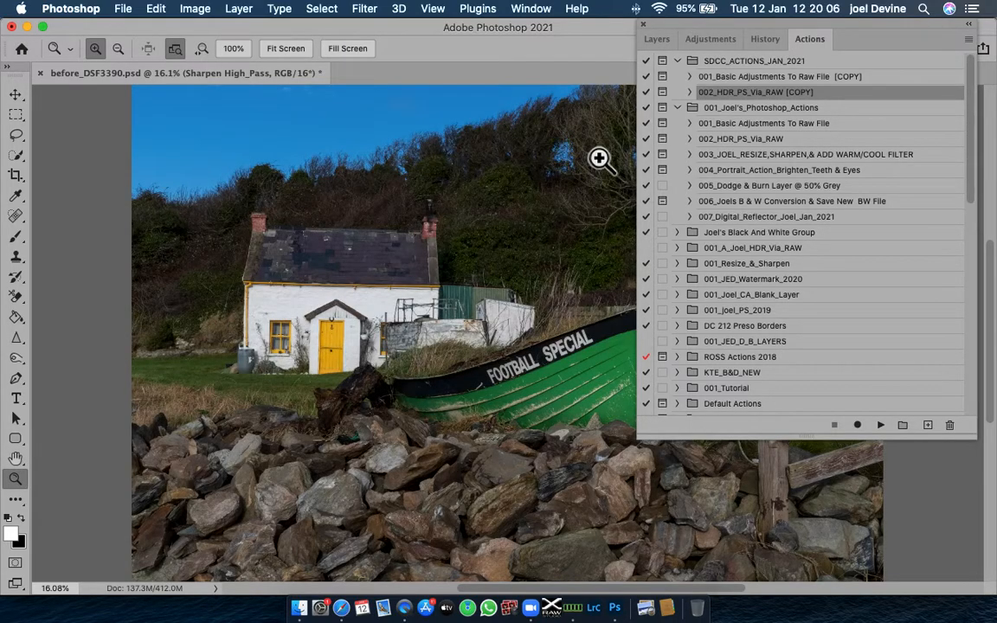
- Target the HDR_VIA_RAW_EDITOR layer's mask and brush the HDR effect in white over the lifebuoy and its wooden post
click(658, 42)
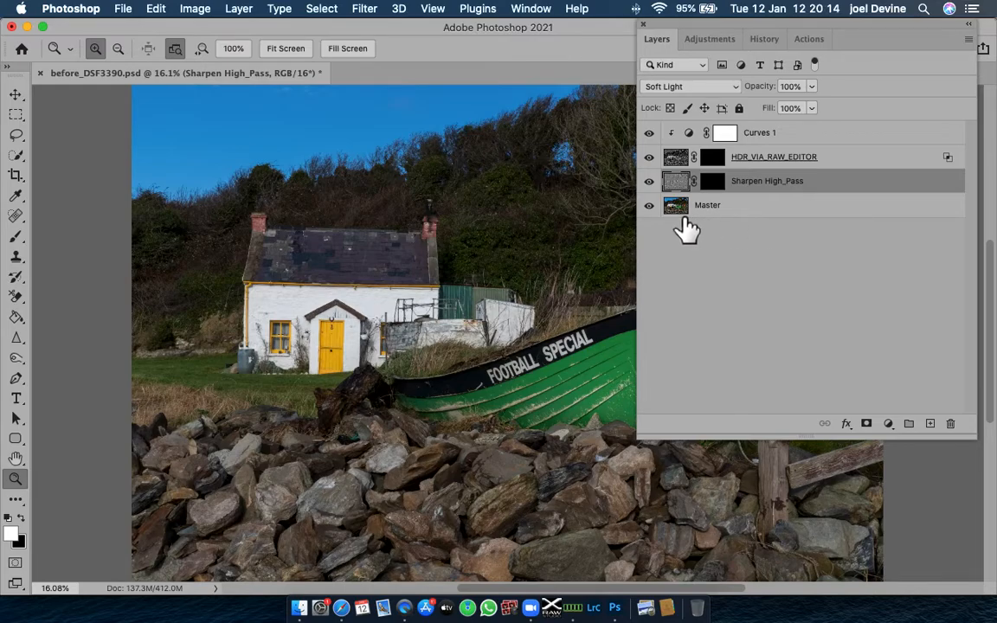
click(717, 164)
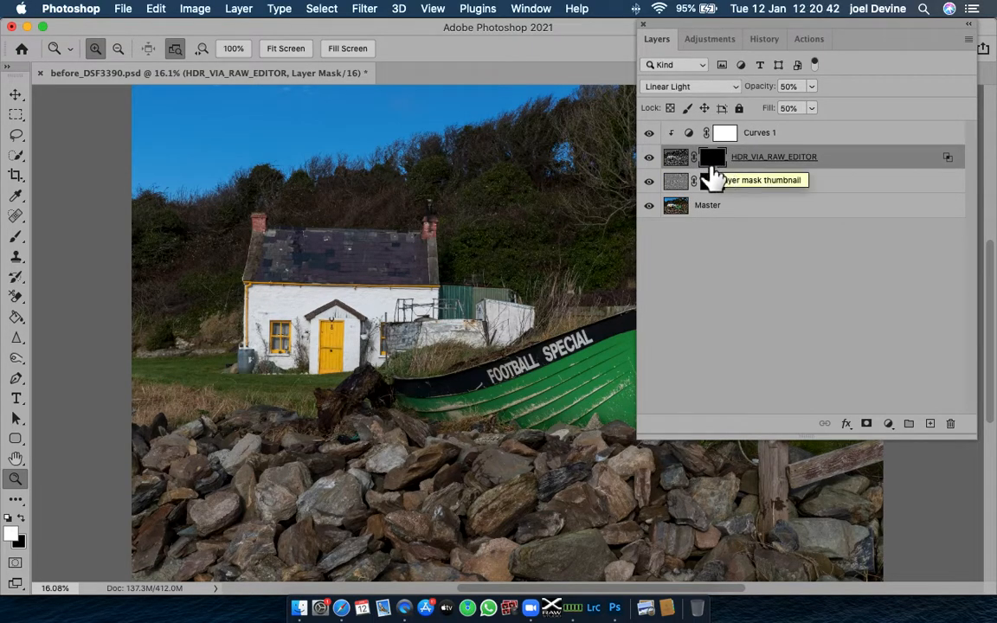
click(18, 242)
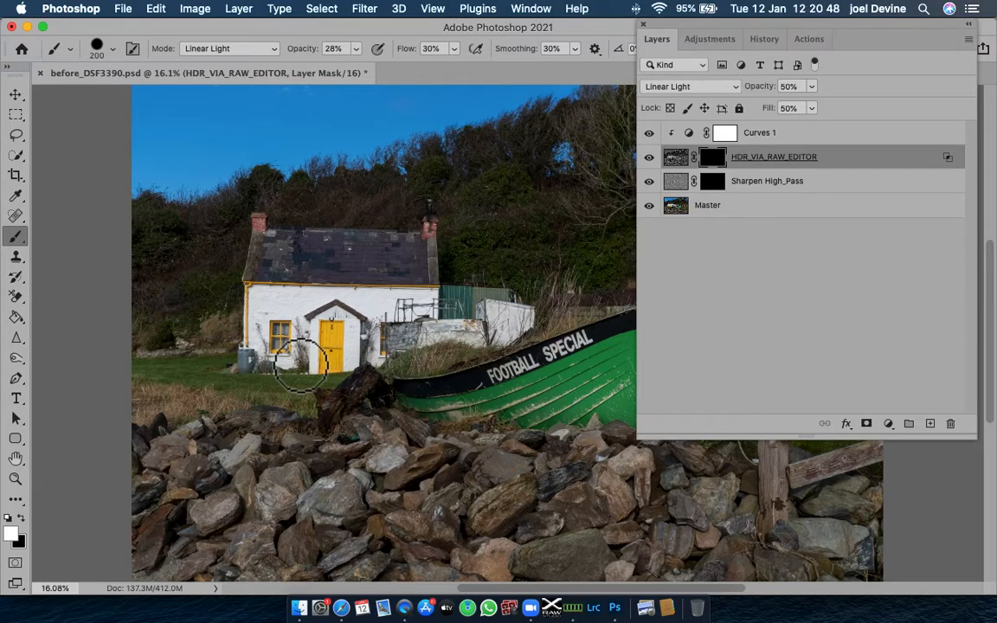
click(643, 24)
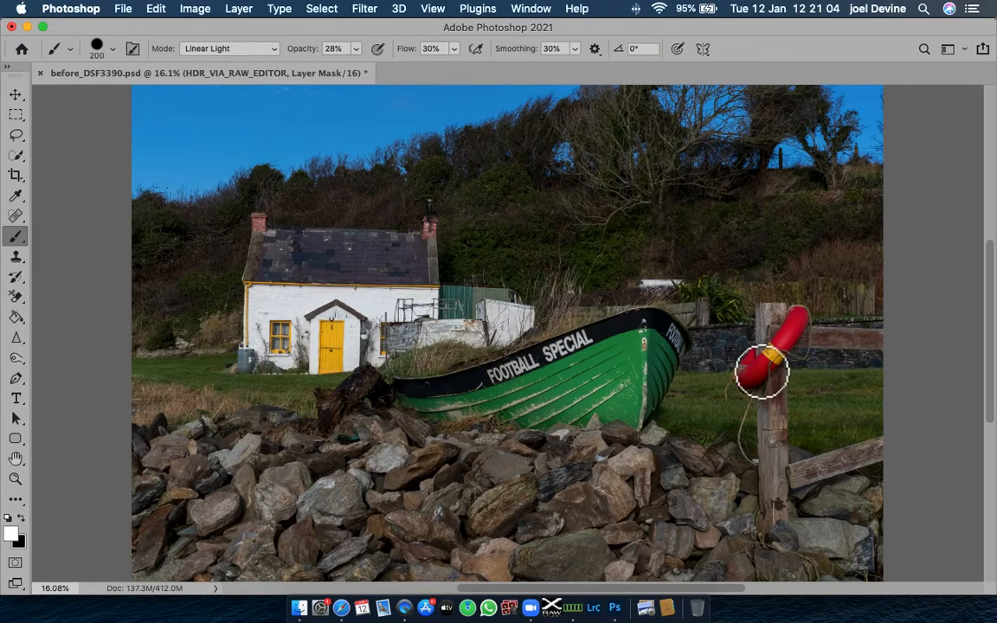
mouse_move(777, 378)
mouse_down()
mouse_move(788, 338)
mouse_move(784, 567)
mouse_move(788, 496)
mouse_move(899, 482)
mouse_move(799, 507)
mouse_move(777, 490)
mouse_move(828, 460)
mouse_move(776, 482)
mouse_move(767, 426)
mouse_move(764, 472)
mouse_move(763, 358)
mouse_move(775, 311)
mouse_move(773, 365)
mouse_move(775, 332)
mouse_move(874, 344)
mouse_move(831, 337)
mouse_move(703, 383)
mouse_move(730, 361)
mouse_move(756, 455)
mouse_move(766, 322)
mouse_move(755, 523)
mouse_move(762, 466)
mouse_move(772, 508)
mouse_move(770, 474)
mouse_move(771, 495)
mouse_move(880, 475)
mouse_move(870, 484)
mouse_move(745, 472)
mouse_up()
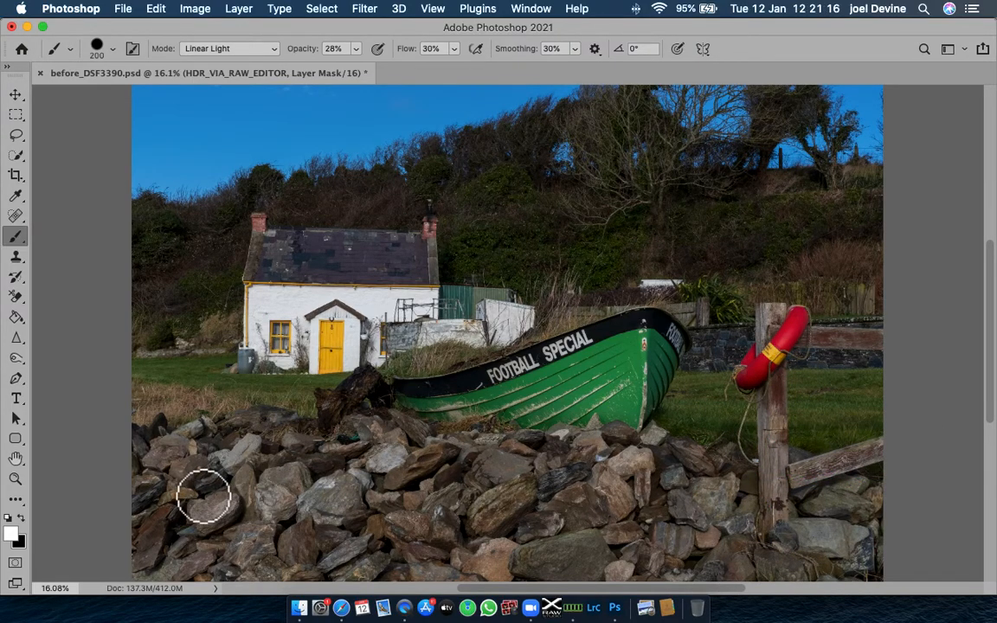
- Enlarge the brush to 400 px and paint the HDR effect over the rocks in the foreground
key(bracketright)
key(bracketright)
key(bracketright)
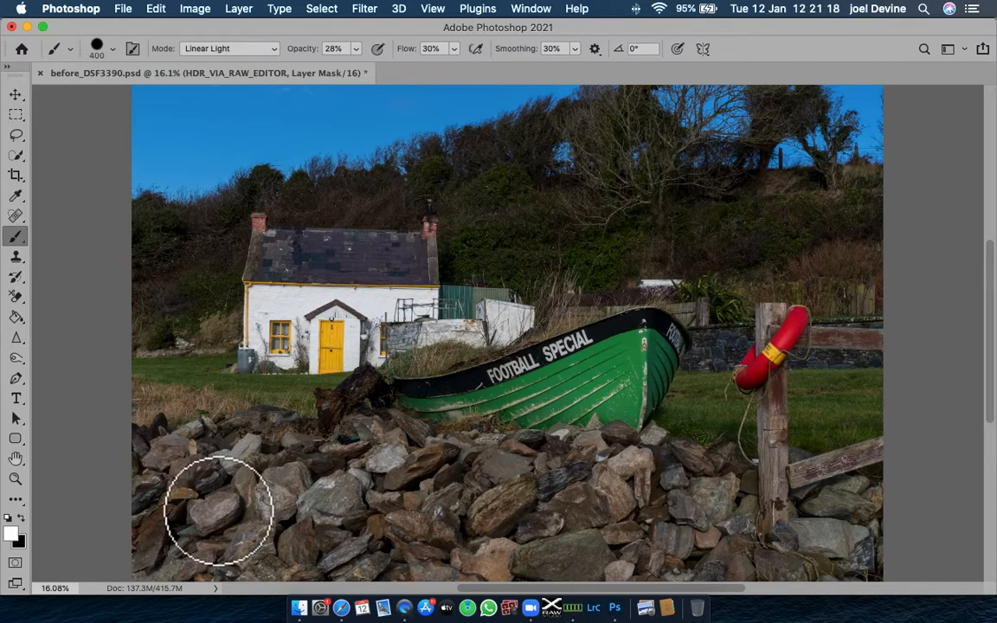
mouse_move(243, 467)
mouse_down()
mouse_move(211, 469)
mouse_move(232, 522)
mouse_move(283, 542)
mouse_move(278, 578)
mouse_move(471, 574)
mouse_move(380, 502)
mouse_move(499, 477)
mouse_move(543, 498)
mouse_move(535, 539)
mouse_move(466, 592)
mouse_move(655, 556)
mouse_move(648, 492)
mouse_move(649, 546)
mouse_move(901, 558)
mouse_move(819, 576)
mouse_move(621, 566)
mouse_move(641, 513)
mouse_up()
mouse_move(449, 401)
mouse_down()
mouse_move(454, 448)
mouse_move(583, 378)
mouse_move(603, 424)
mouse_move(634, 376)
mouse_move(638, 344)
mouse_move(604, 334)
mouse_move(519, 434)
mouse_move(374, 412)
mouse_move(471, 441)
mouse_move(574, 445)
mouse_move(534, 434)
mouse_up()
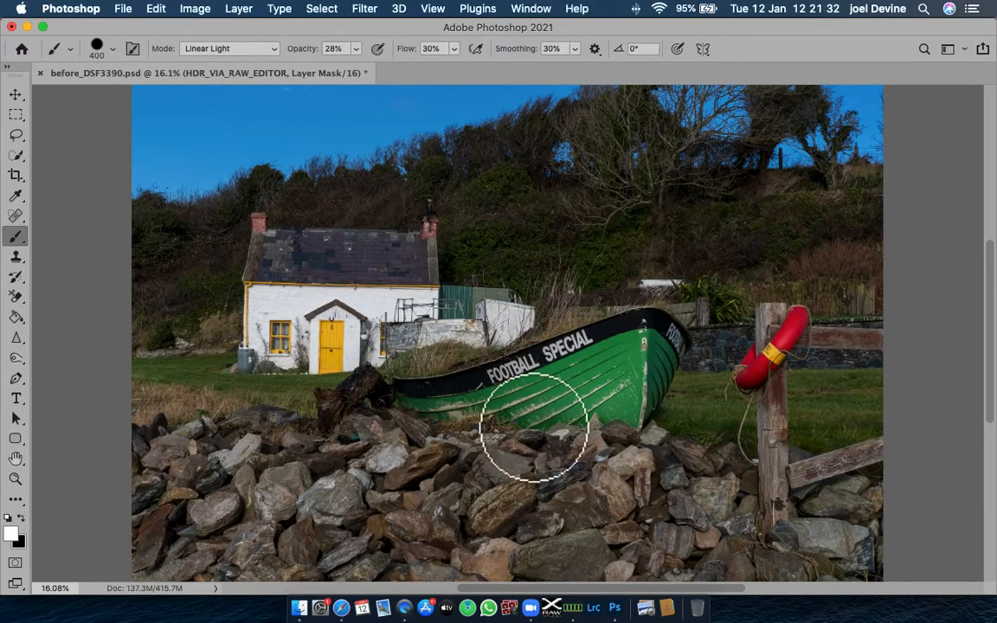
- Reduce the brush to 150 px and paint the HDR effect along the hull of the green boat
key(bracketleft)
key(bracketleft)
key(bracketleft)
key(bracketleft)
key(bracketleft)
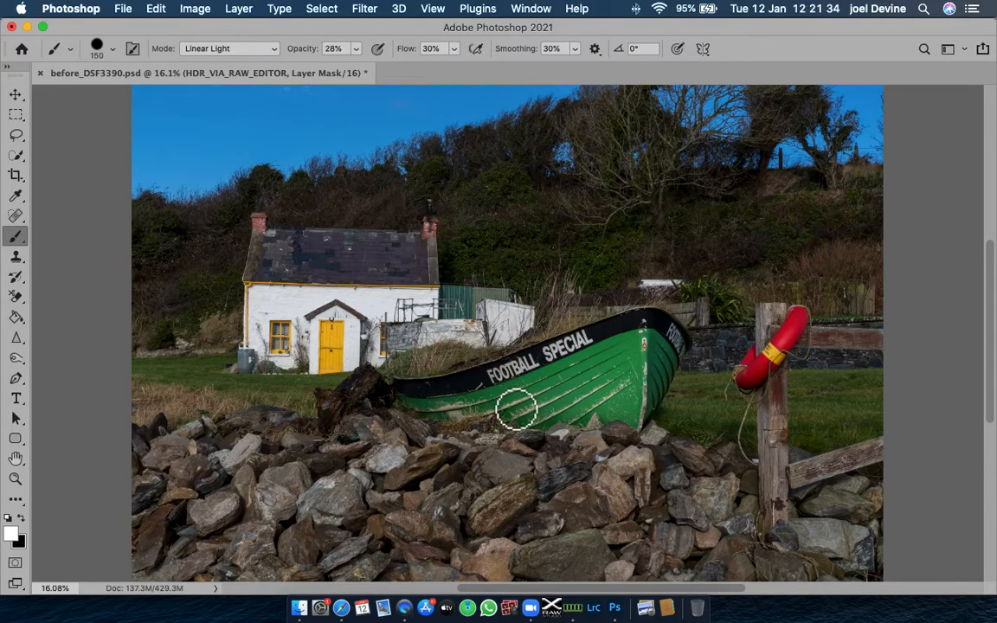
mouse_move(422, 399)
mouse_down()
mouse_move(517, 363)
mouse_move(620, 359)
mouse_move(662, 342)
mouse_move(681, 350)
mouse_move(651, 414)
mouse_move(660, 385)
mouse_move(507, 407)
mouse_move(501, 436)
mouse_move(529, 455)
mouse_move(593, 455)
mouse_move(640, 346)
mouse_move(621, 378)
mouse_move(591, 357)
mouse_move(407, 374)
mouse_move(503, 367)
mouse_move(640, 336)
mouse_move(583, 361)
mouse_up()
- Brush the HDR effect over the cottage's door, roof and white walls on the layer mask
right_click(332, 329)
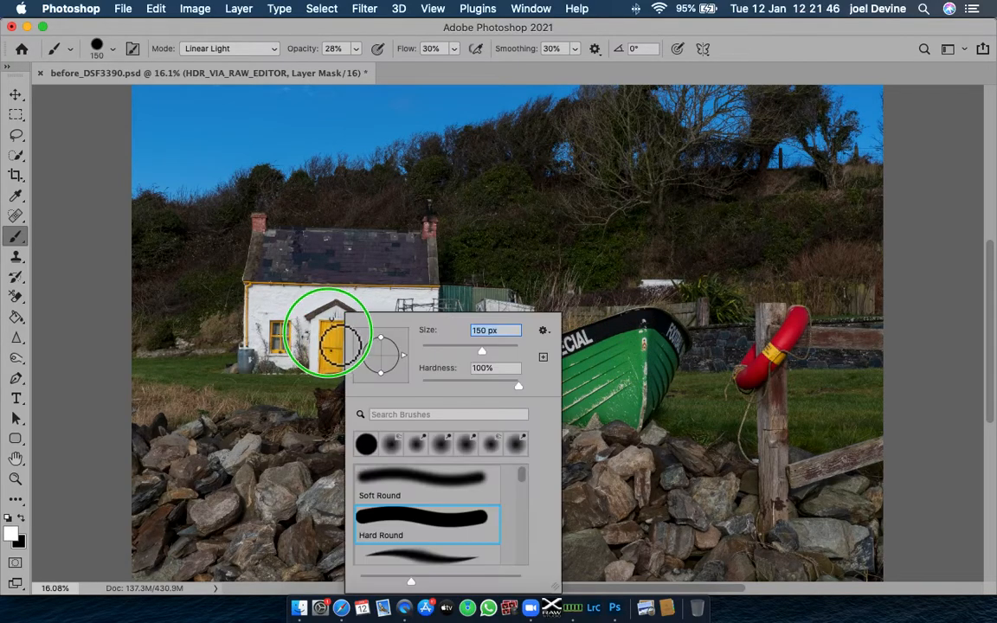
click(314, 401)
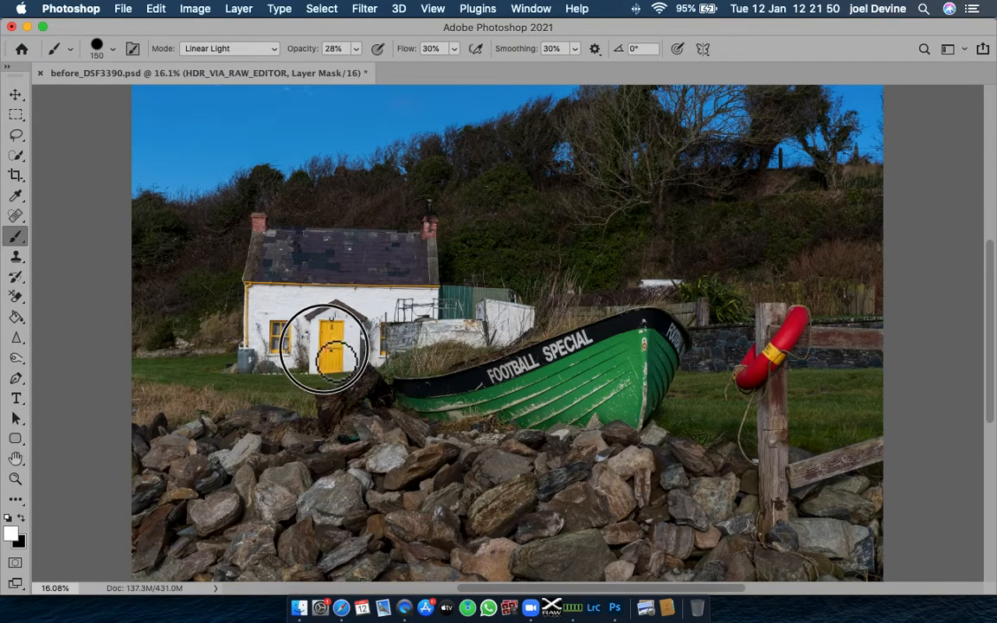
right_click(294, 266)
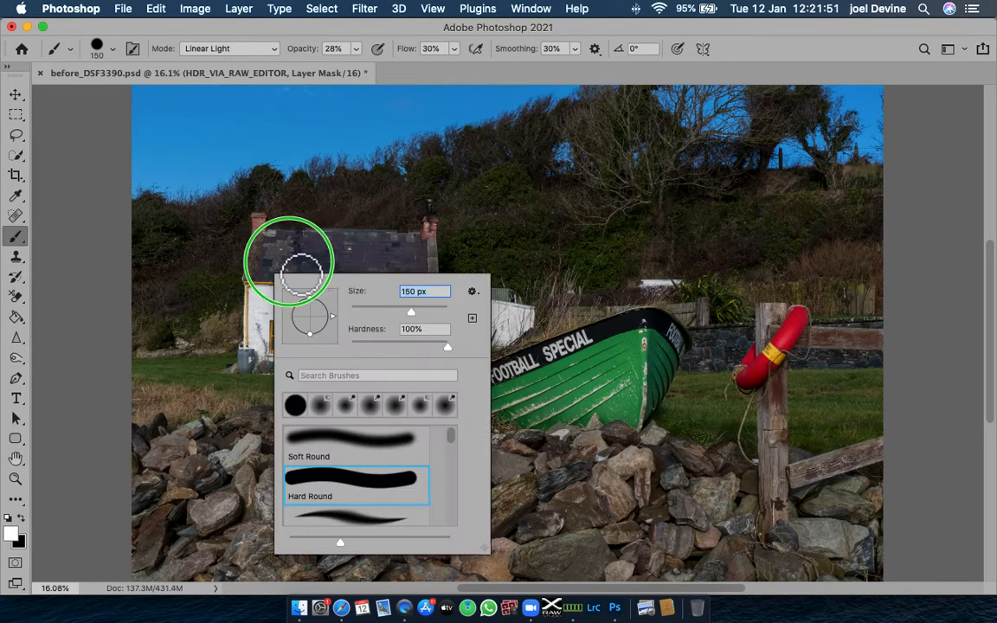
click(255, 327)
mouse_move(276, 261)
mouse_down()
mouse_move(328, 254)
mouse_move(293, 252)
mouse_move(407, 275)
mouse_move(435, 245)
mouse_move(445, 262)
mouse_move(431, 276)
mouse_move(267, 279)
mouse_move(256, 374)
mouse_up()
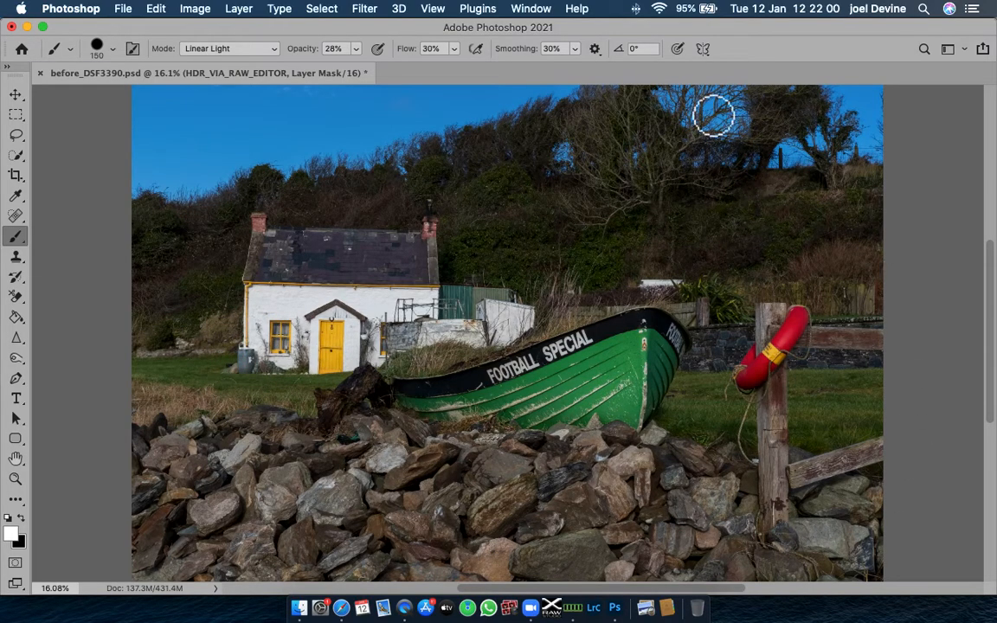
- Bring back the layer list and switch the HDR_VIA_RAW_EDITOR layer off and on to compare the whole image
click(535, 10)
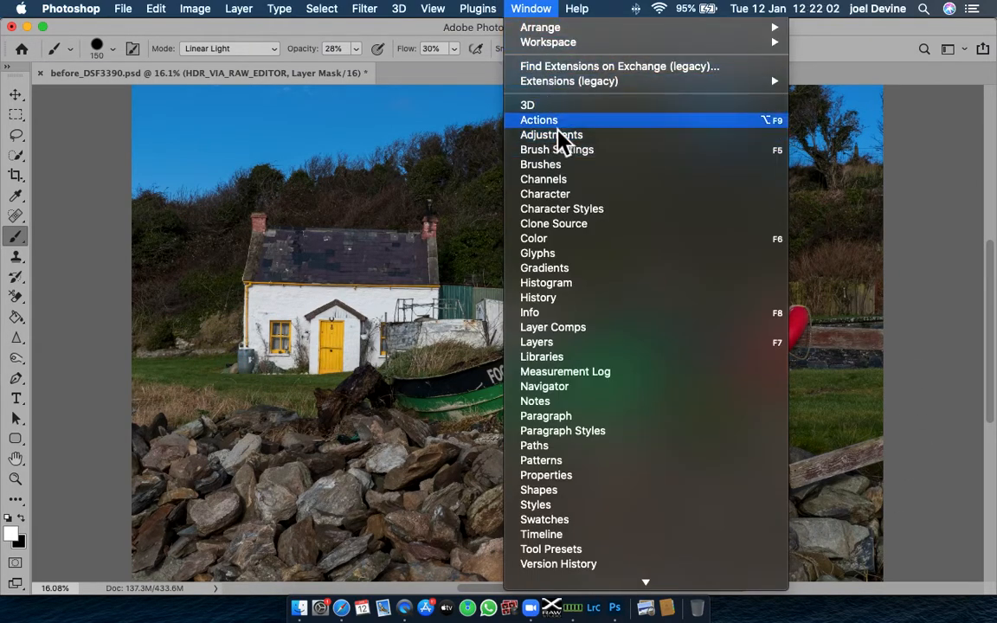
click(553, 120)
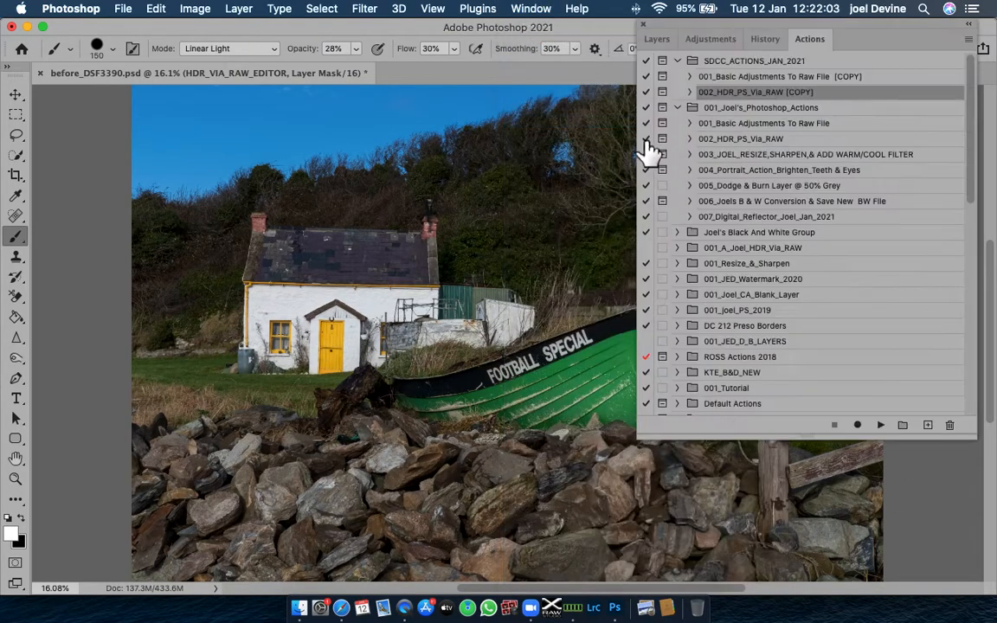
click(660, 44)
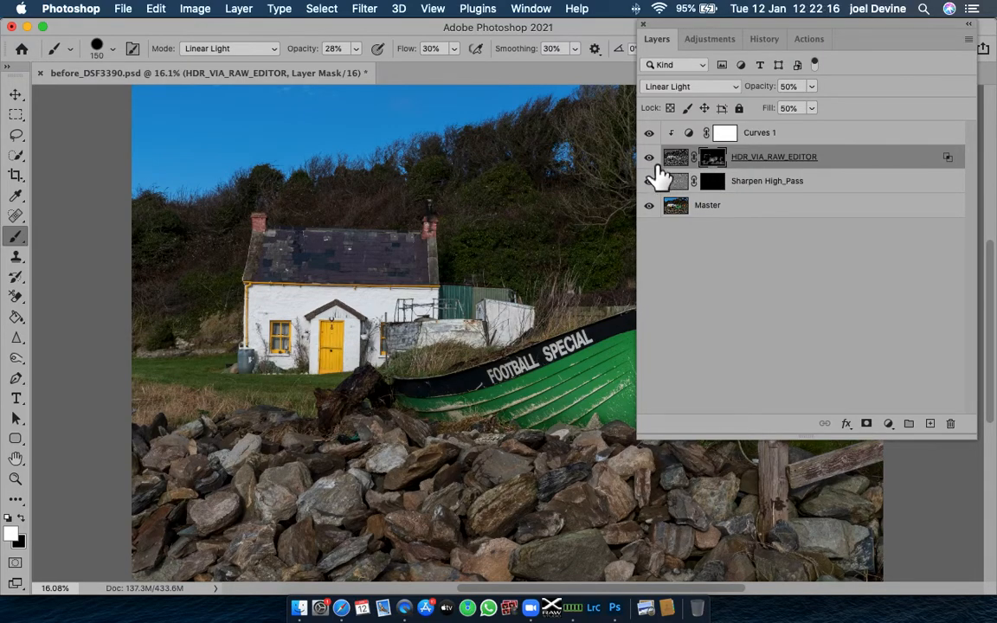
click(650, 159)
click(650, 158)
- Examine the boat at 25% magnification with the HDR_VIA_RAW_EDITOR layer repeatedly hidden and shown
click(15, 478)
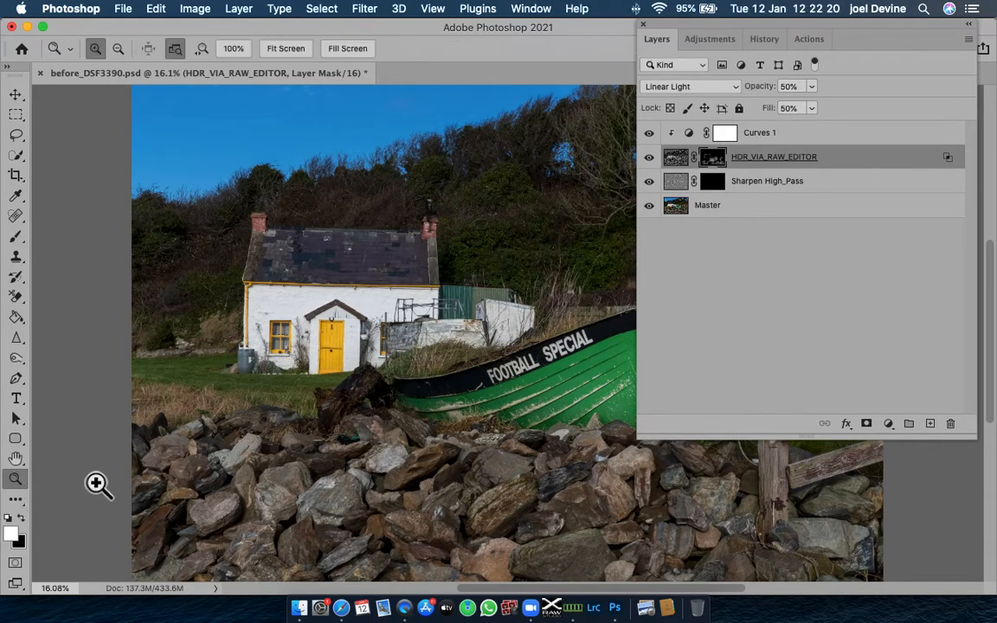
click(578, 416)
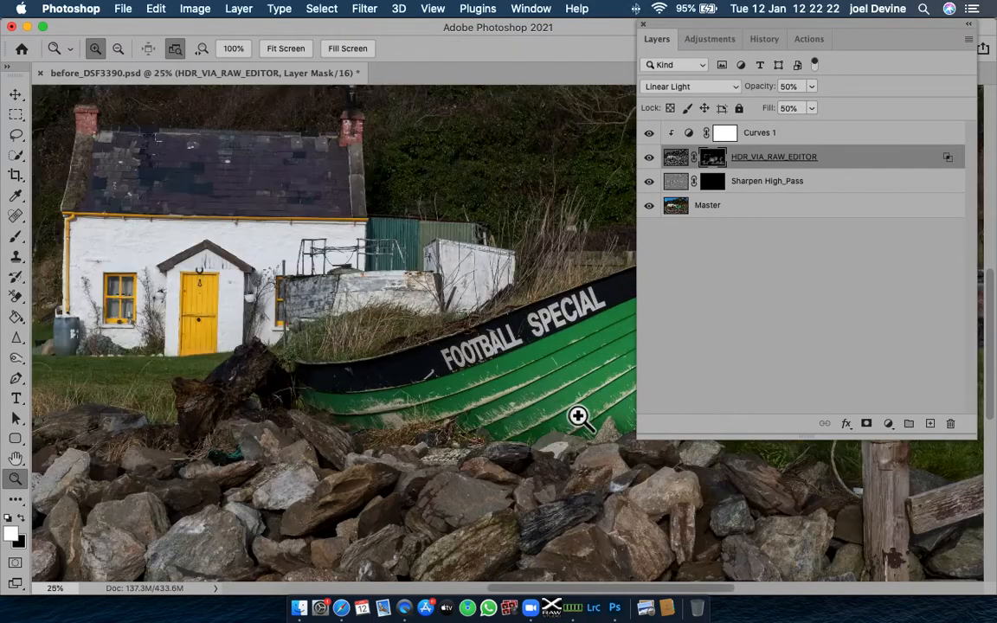
scroll(571, 413, right, 5)
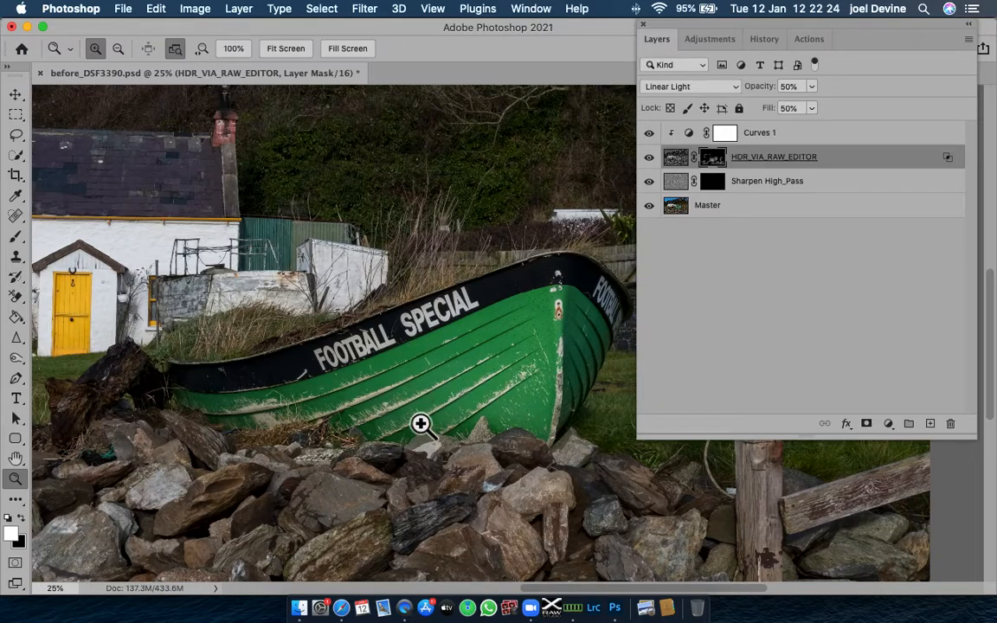
click(650, 157)
click(651, 159)
click(651, 158)
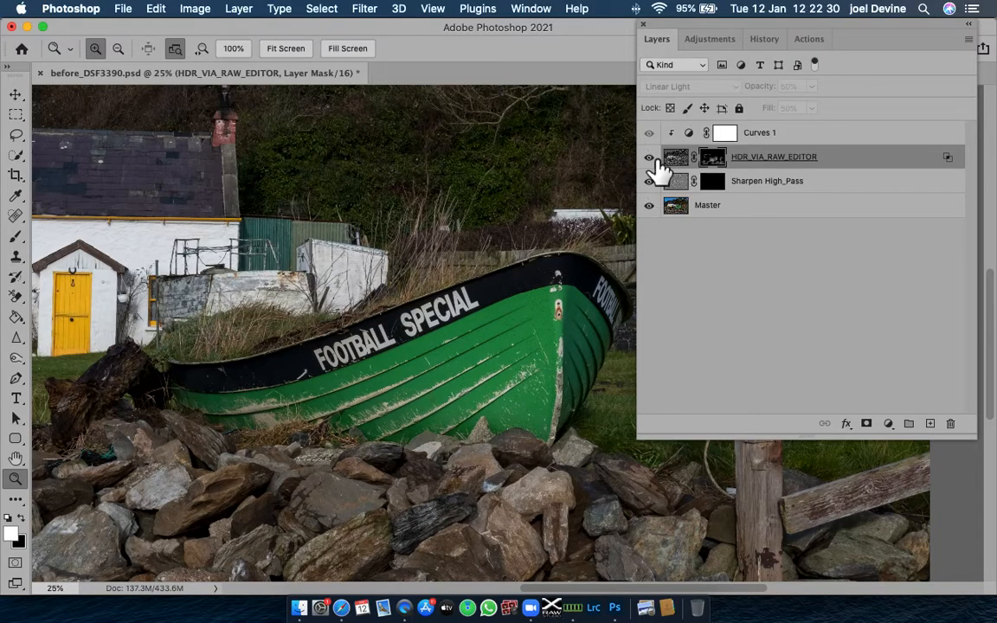
click(651, 158)
click(652, 159)
click(652, 159)
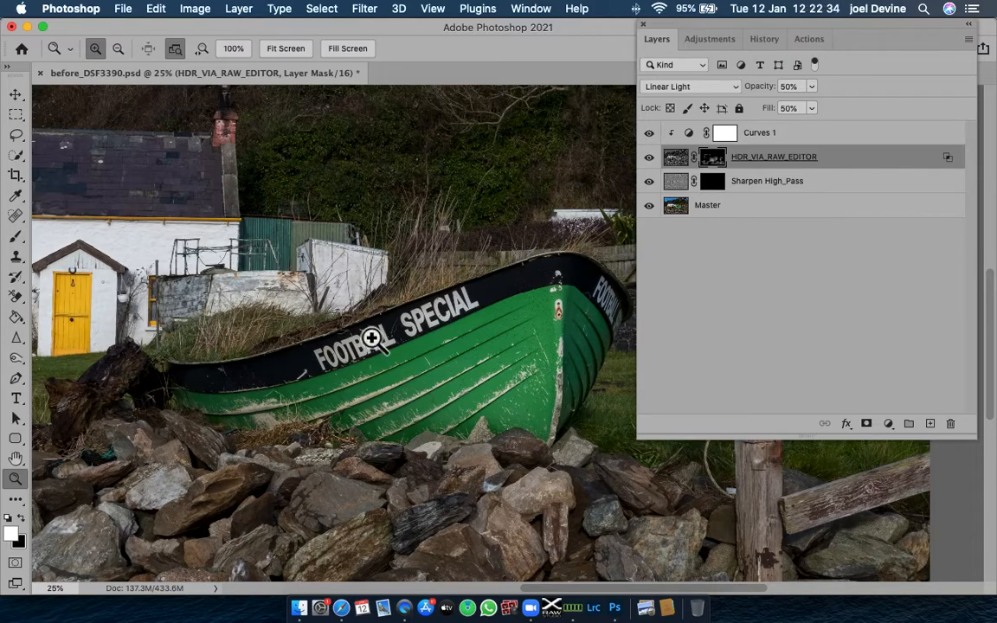
- Compare the lifebuoy and fence area with the HDR_VIA_RAW_EDITOR layer hidden and shown, leaving the layer visible
click(650, 158)
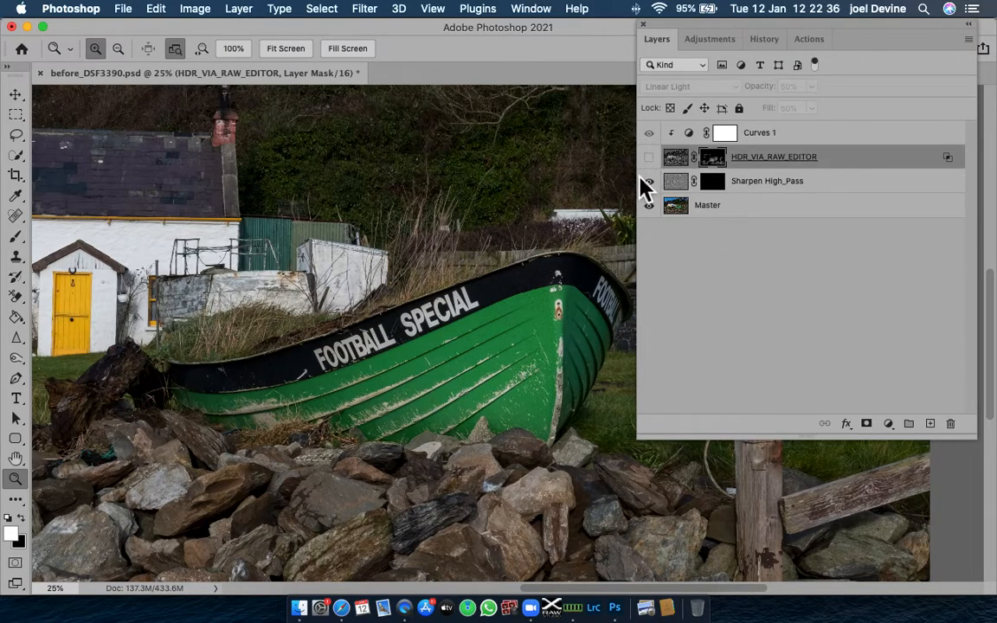
scroll(577, 302, right, 8)
scroll(577, 303, right, 3)
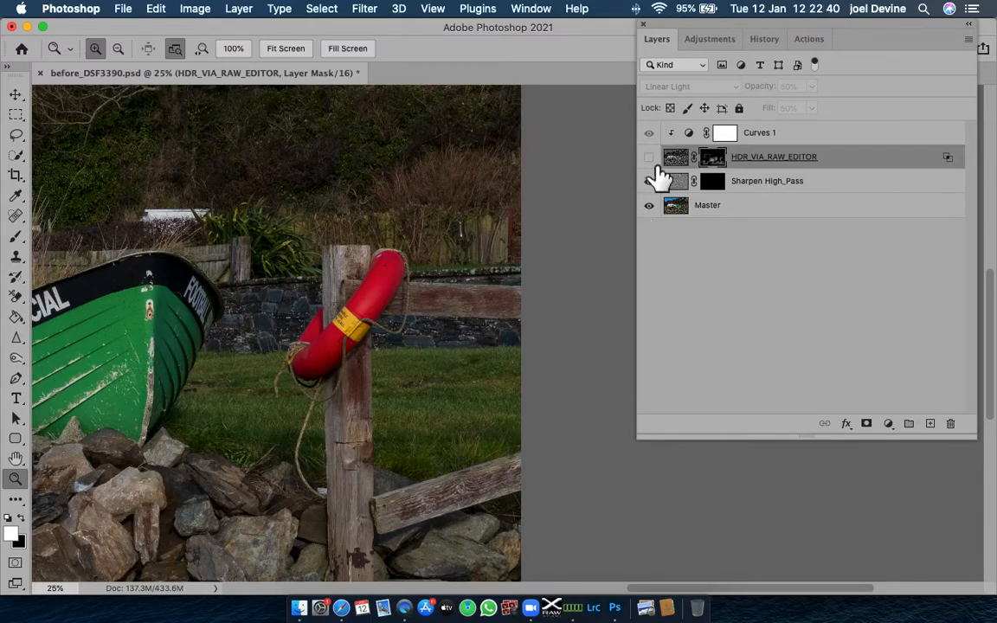
click(653, 161)
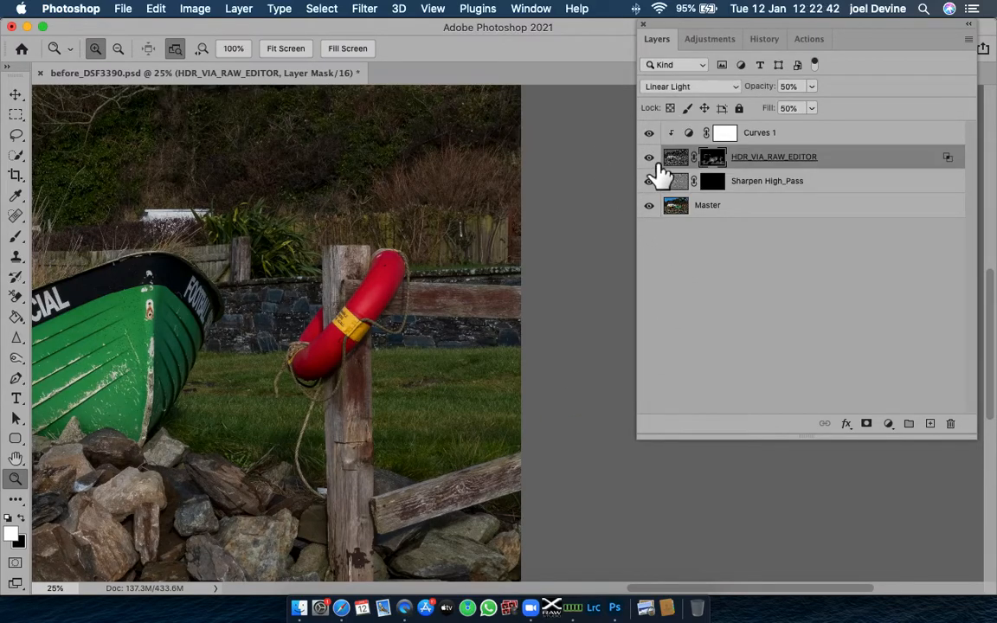
click(651, 158)
click(650, 157)
scroll(446, 154, left, 5)
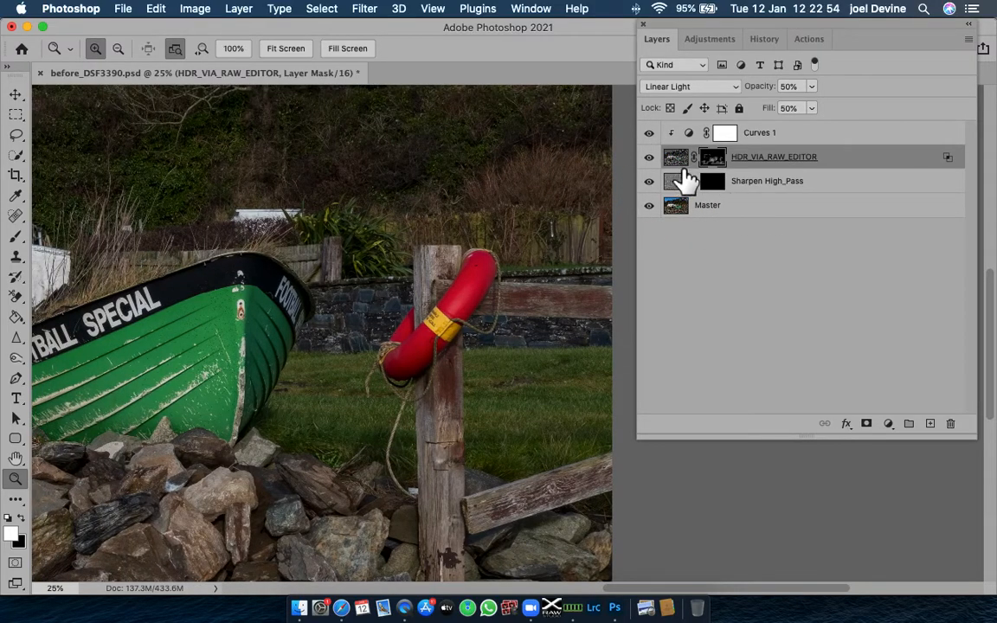
scroll(465, 140, left, 7)
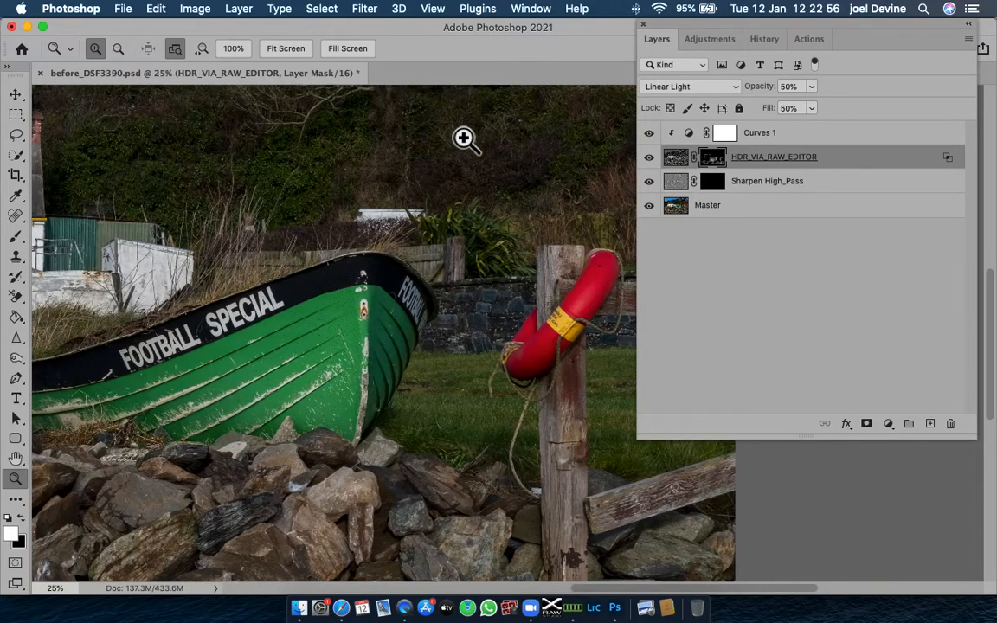
- Open the settings of the Curves 1 adjustment layer and move them clear of the boat
click(697, 138)
double_click(691, 136)
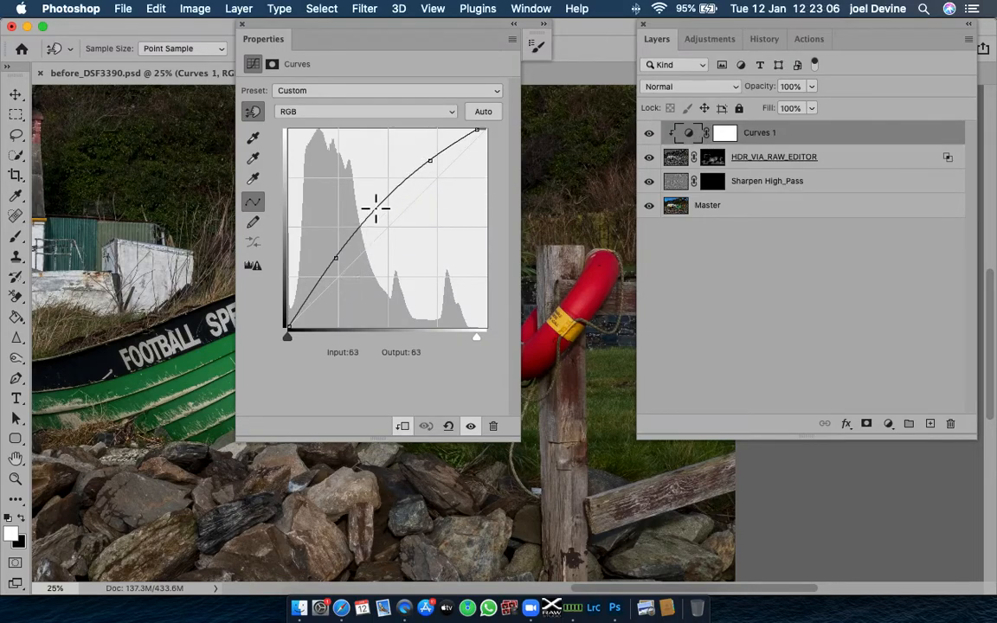
drag(383, 40, 768, 82)
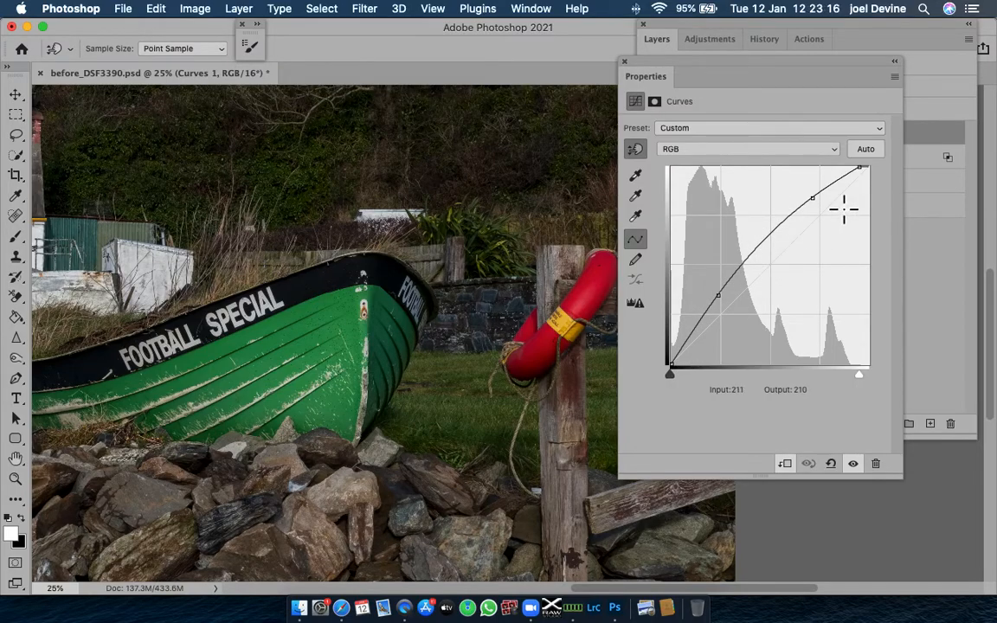
- Try the Strong Contrast (RGB) and Medium Contrast (RGB) curve presets while viewing more of the photo
click(881, 130)
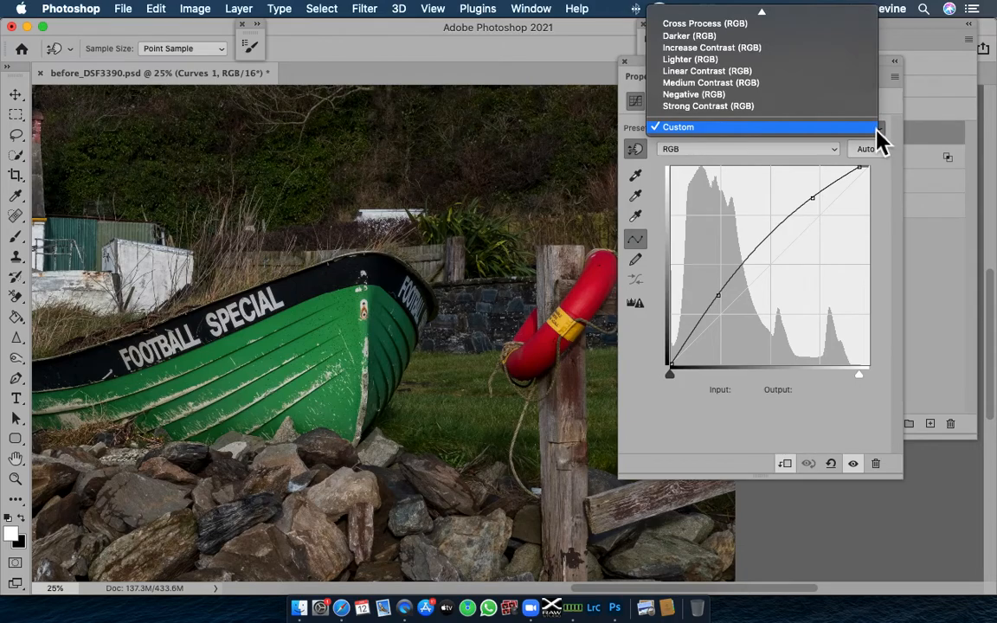
click(715, 110)
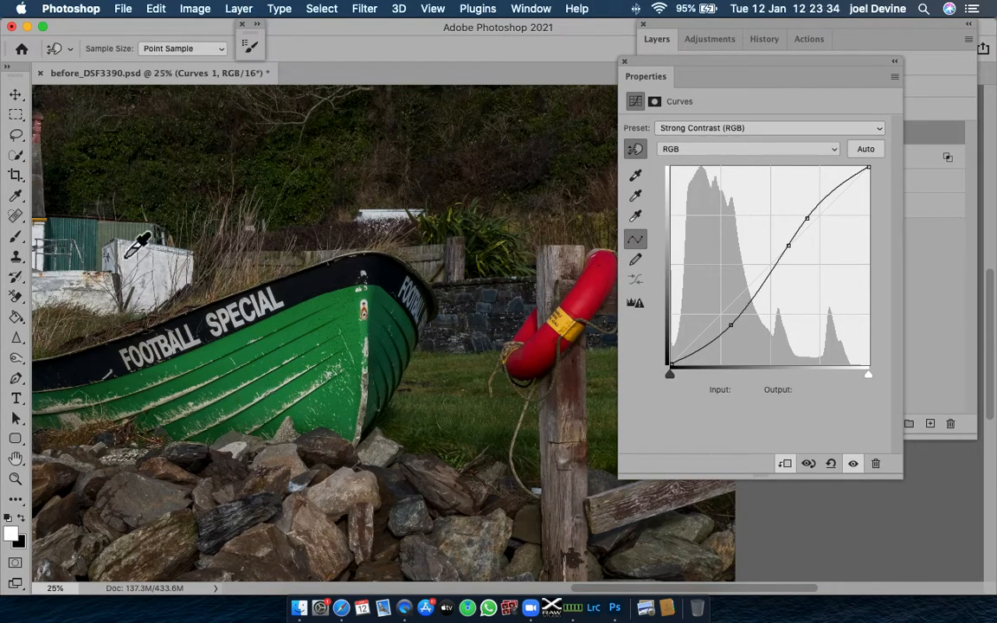
click(16, 479)
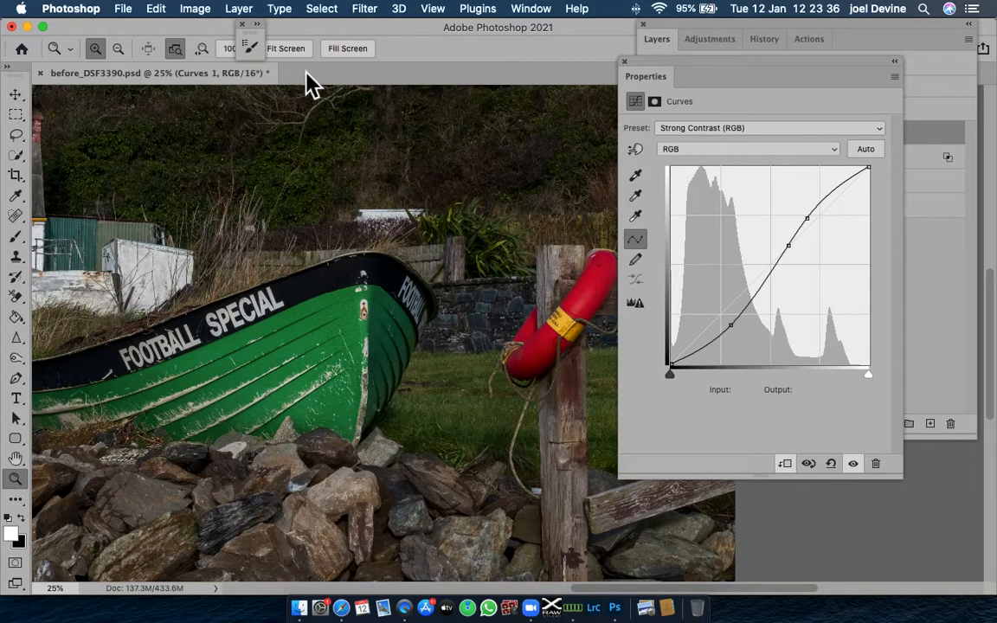
click(292, 51)
scroll(513, 274, right, 5)
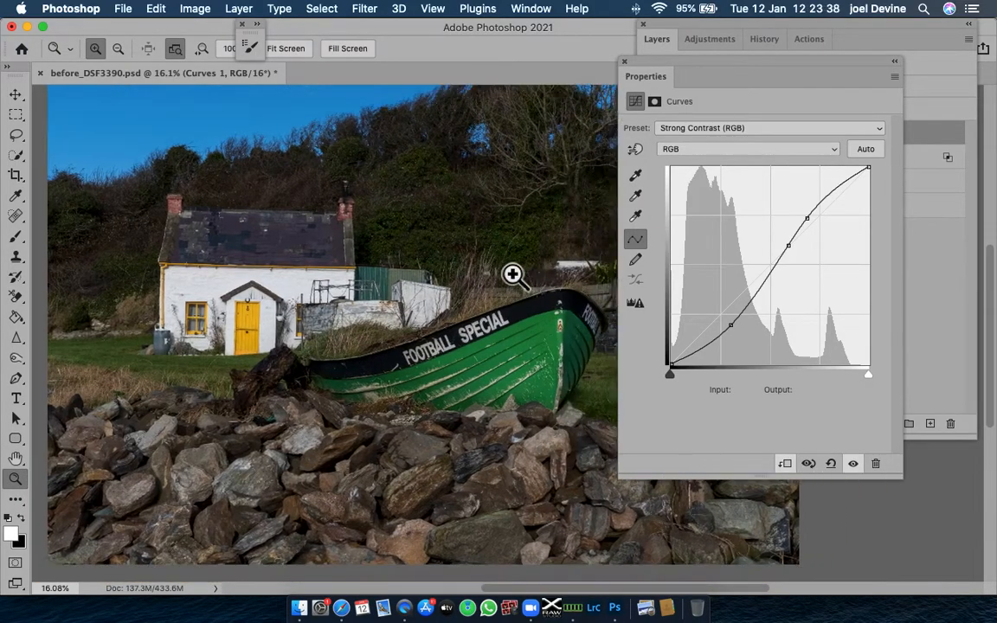
scroll(510, 275, right, 3)
scroll(509, 274, up, 2)
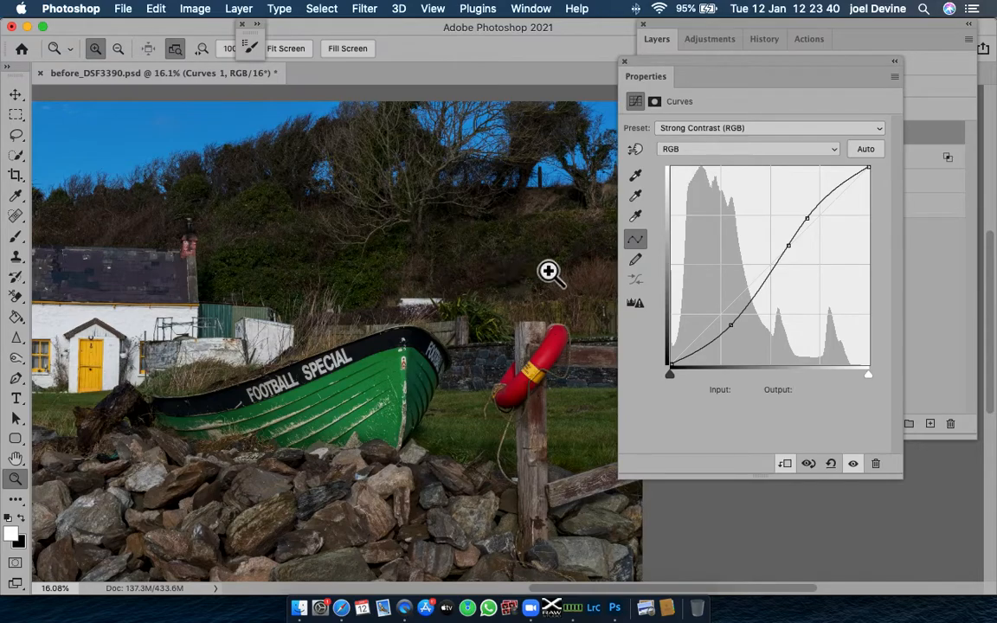
click(883, 132)
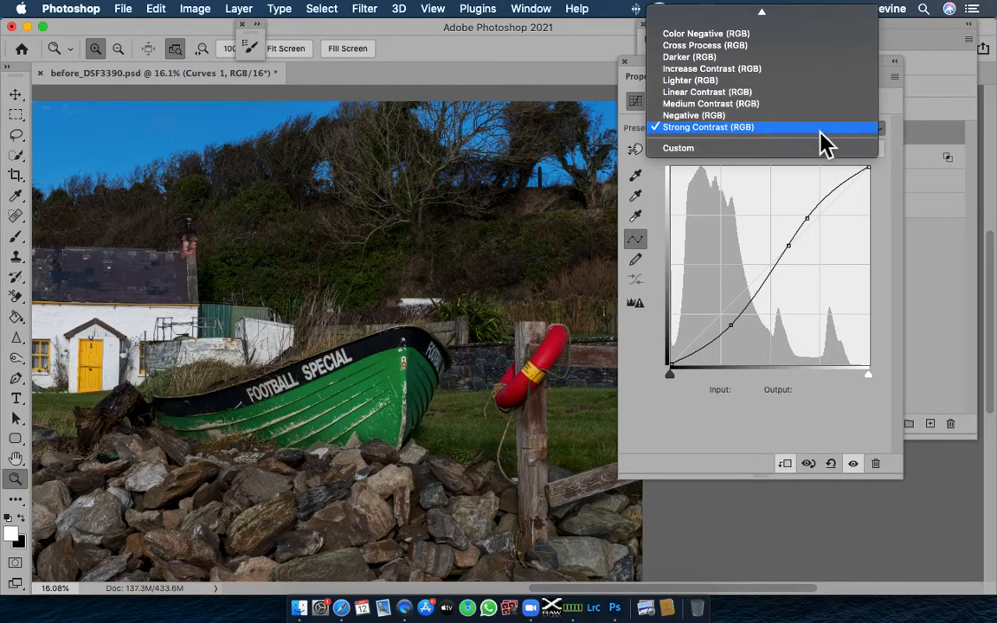
click(732, 105)
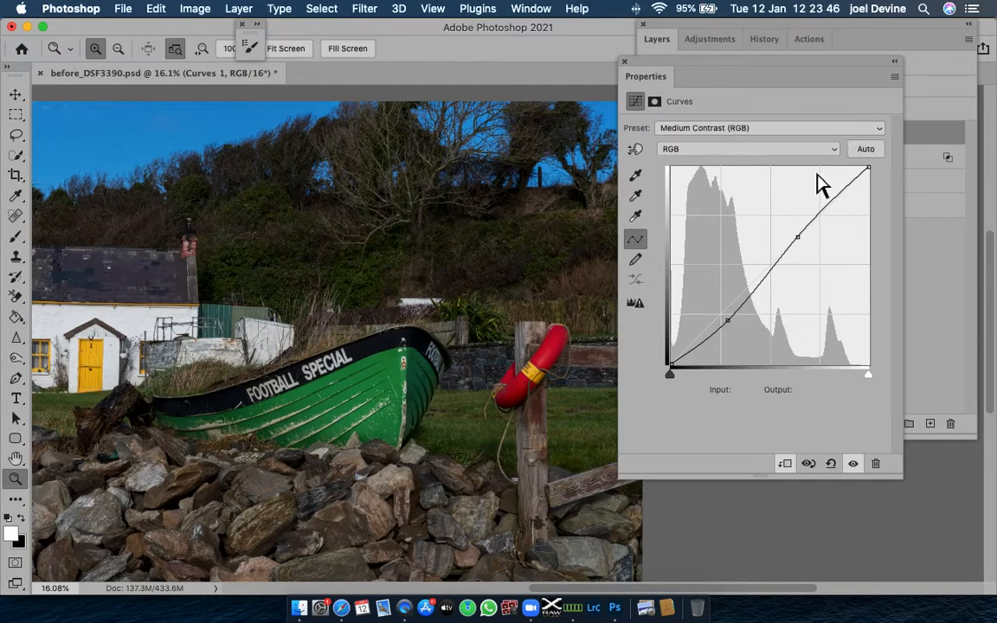
- Apply the Lighter (RGB) preset to the Curves 1 adjustment and close its settings
click(881, 132)
click(725, 104)
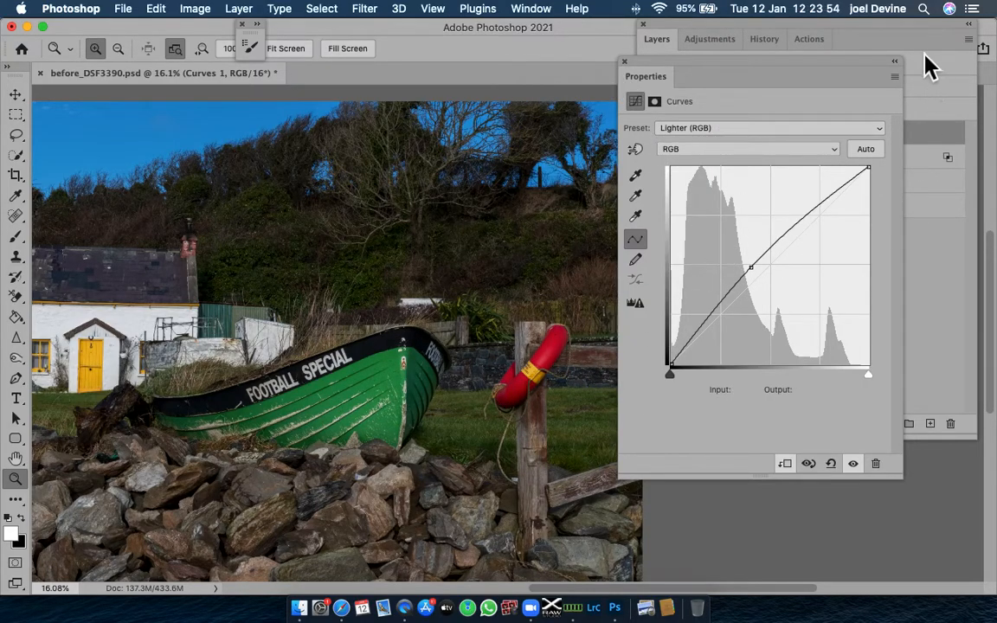
click(625, 64)
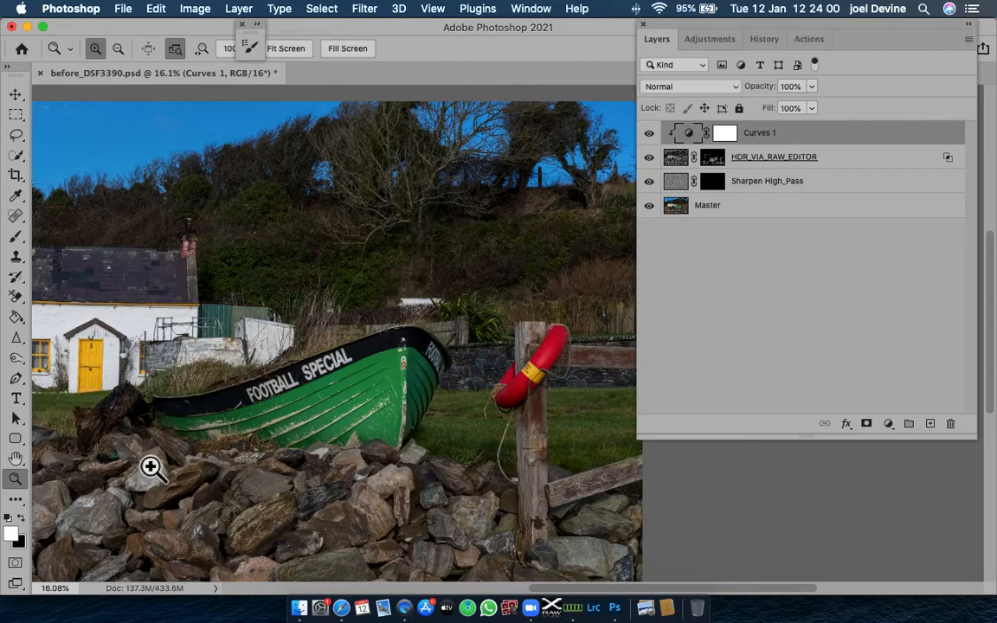
- Brush in sharpening on the Sharpen High_Pass layer mask over the lifebuoy post, and over the rocks with a larger brush
click(306, 326)
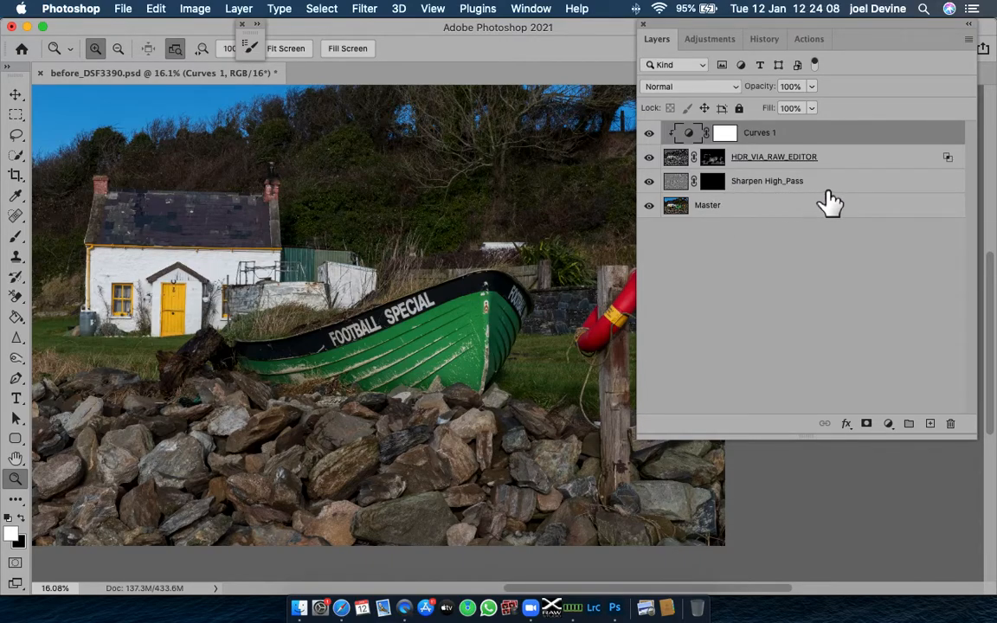
click(722, 186)
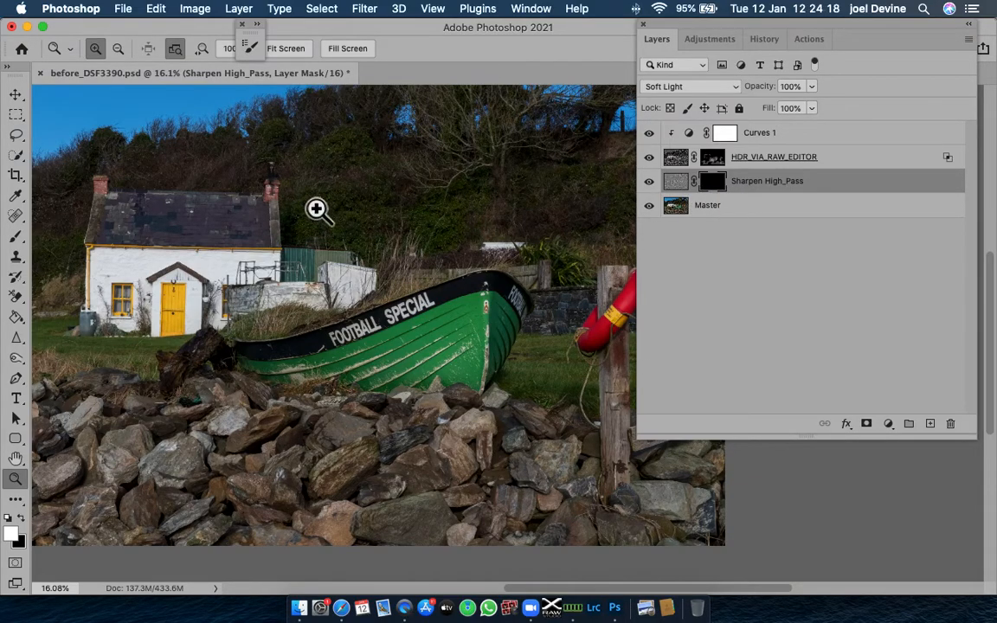
click(16, 239)
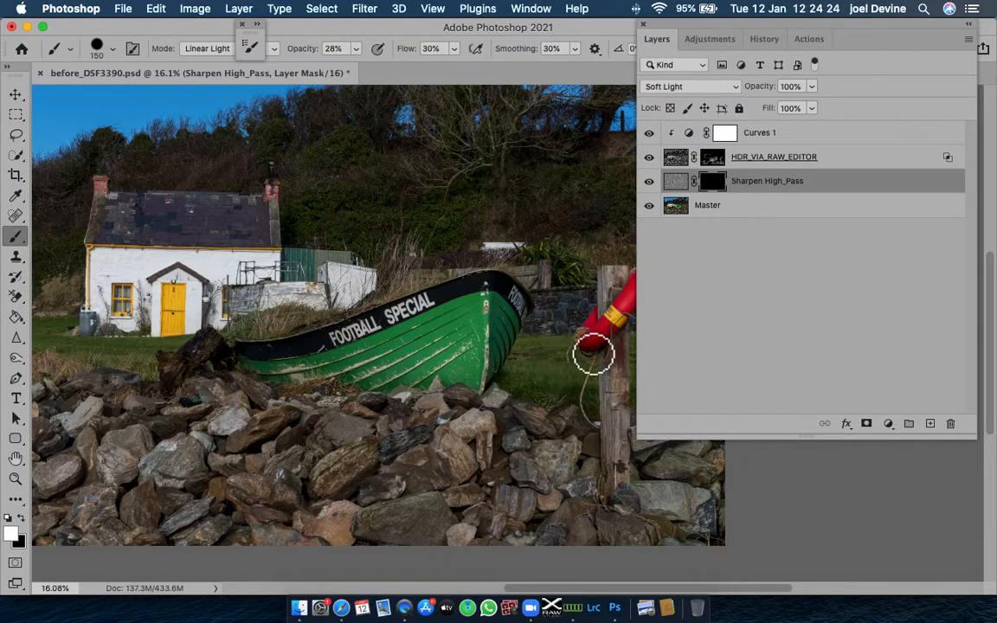
mouse_move(612, 292)
mouse_down()
mouse_move(614, 437)
mouse_move(612, 420)
mouse_move(599, 479)
mouse_move(683, 495)
mouse_move(592, 485)
mouse_move(583, 413)
mouse_move(598, 411)
mouse_move(601, 425)
mouse_move(593, 316)
mouse_move(602, 273)
mouse_move(613, 283)
mouse_move(624, 389)
mouse_move(609, 381)
mouse_move(612, 485)
mouse_up()
key(bracketright)
key(bracketright)
key(bracketright)
key(bracketright)
mouse_move(162, 448)
mouse_down()
mouse_move(100, 443)
mouse_move(224, 472)
mouse_move(251, 509)
mouse_move(171, 531)
mouse_move(517, 541)
mouse_move(580, 502)
mouse_move(337, 422)
mouse_move(499, 364)
mouse_move(499, 398)
mouse_move(521, 388)
mouse_move(329, 425)
mouse_move(398, 418)
mouse_up()
- Reduce the brush to 150 and paint sharpening onto the rocks below the boat's bow and around the lifebuoy
key(bracketleft)
key(bracketleft)
key(bracketleft)
key(bracketleft)
mouse_move(384, 398)
mouse_down()
mouse_move(337, 339)
mouse_move(345, 270)
mouse_move(301, 352)
mouse_move(384, 353)
mouse_move(420, 308)
mouse_move(503, 285)
mouse_move(482, 423)
mouse_move(452, 381)
mouse_move(367, 400)
mouse_move(328, 390)
mouse_move(517, 328)
mouse_move(459, 362)
mouse_move(461, 417)
mouse_up()
scroll(461, 418, right, 2)
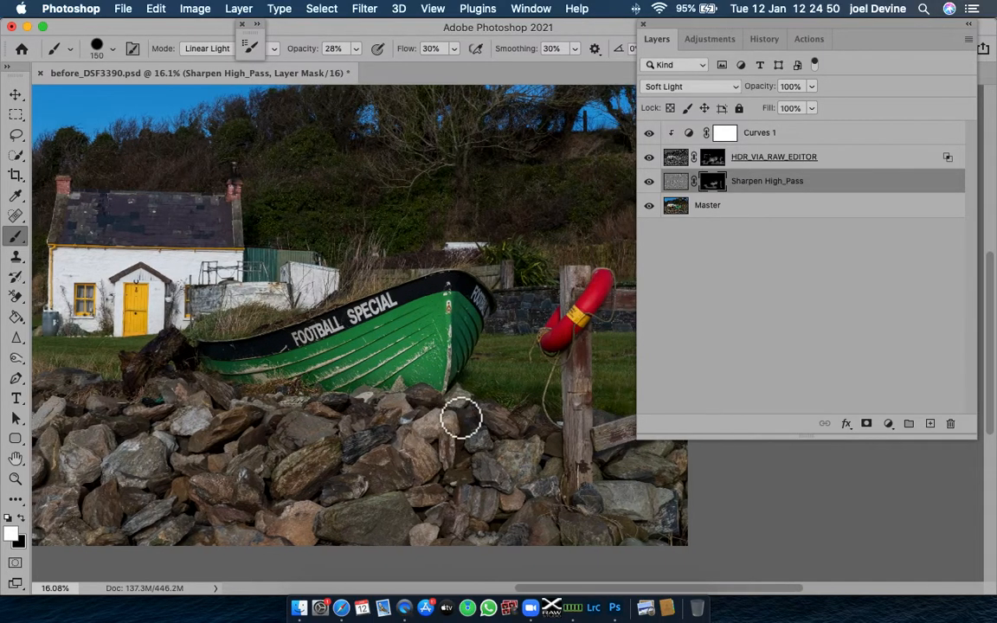
mouse_move(562, 343)
mouse_down()
mouse_move(621, 309)
mouse_move(608, 308)
mouse_move(563, 358)
mouse_move(571, 322)
mouse_move(511, 402)
mouse_up()
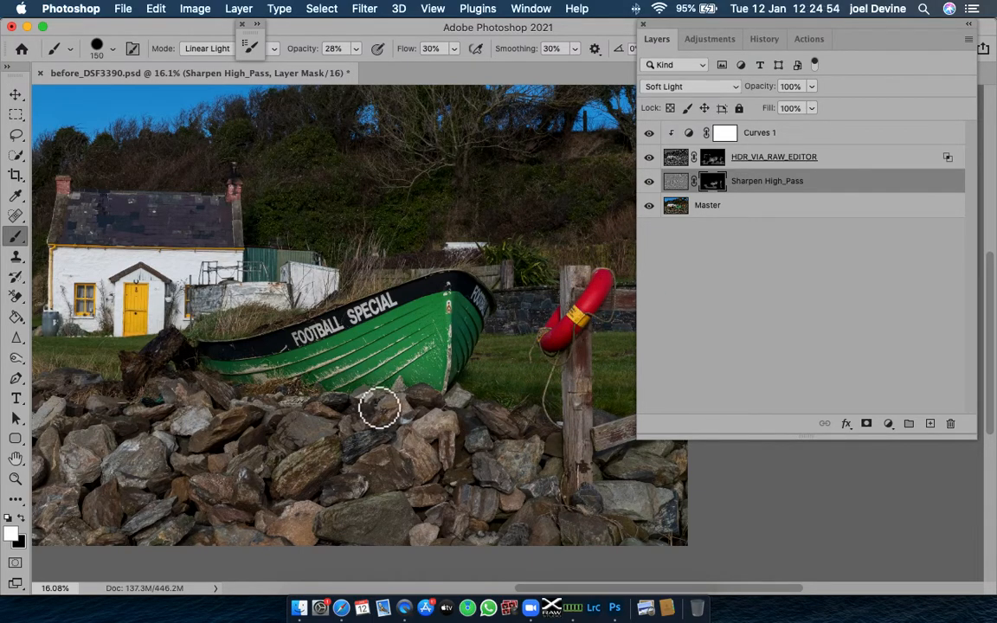
- Brush the sharpening mask across the foreground grass, the remaining rocks and the boat
scroll(292, 441, left, 3)
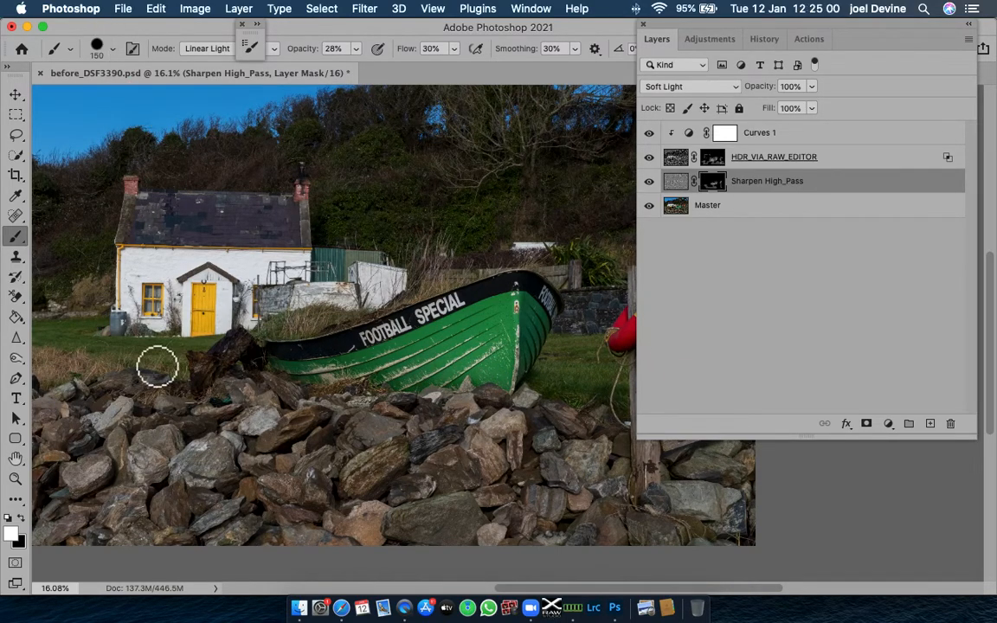
scroll(180, 518, left, 4)
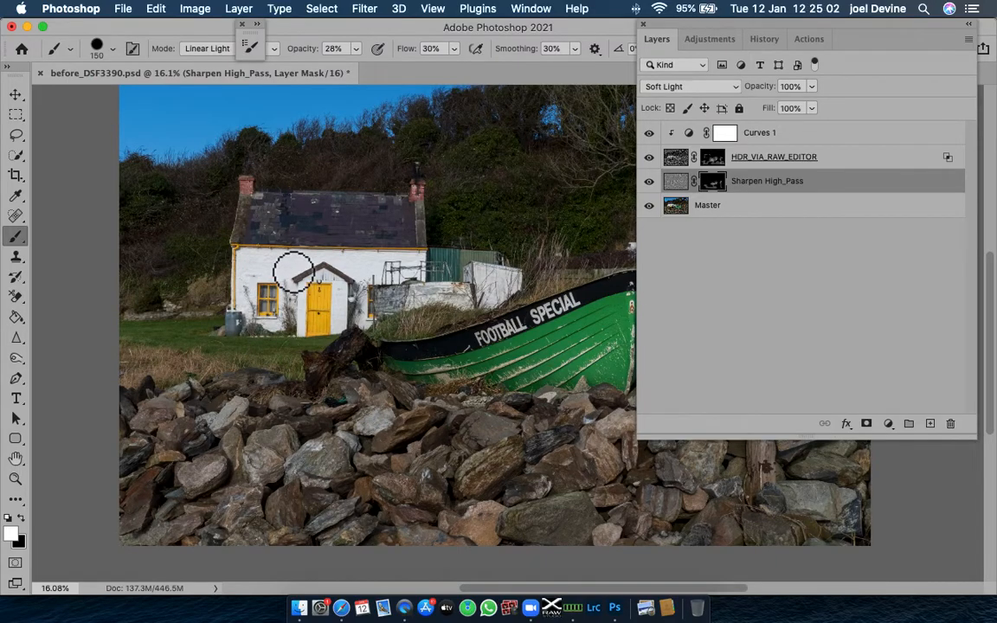
mouse_move(127, 346)
mouse_down()
mouse_move(132, 382)
mouse_move(171, 378)
mouse_move(160, 369)
mouse_move(250, 389)
mouse_move(141, 401)
mouse_move(191, 423)
mouse_move(162, 431)
mouse_move(183, 448)
mouse_move(177, 476)
mouse_move(228, 504)
mouse_move(227, 539)
mouse_move(313, 558)
mouse_move(421, 514)
mouse_move(413, 437)
mouse_move(519, 425)
mouse_move(621, 462)
mouse_move(476, 559)
mouse_move(654, 531)
mouse_up()
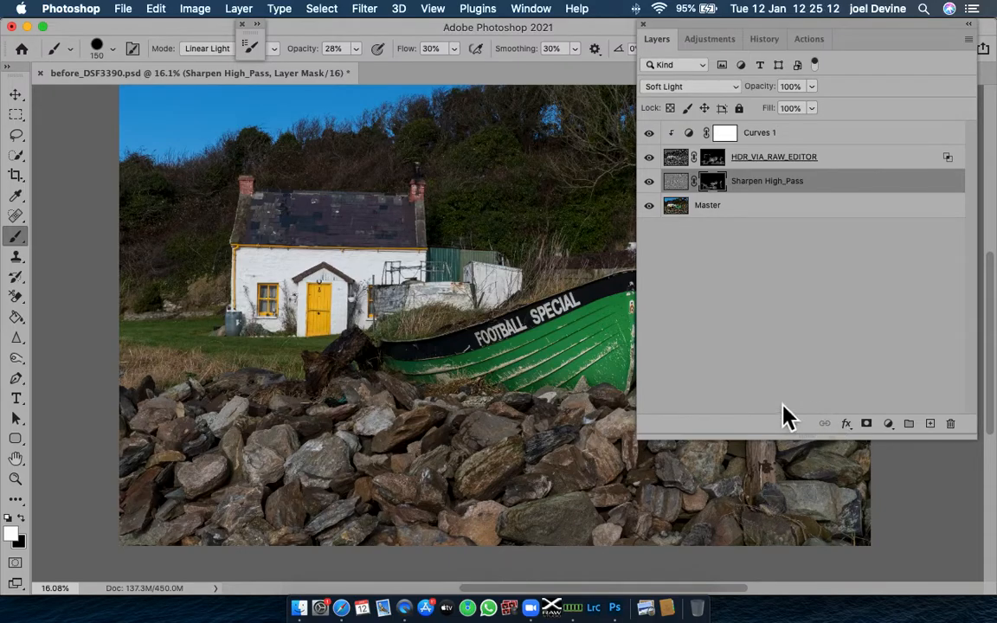
scroll(587, 389, right, 6)
mouse_move(530, 317)
mouse_down()
mouse_move(527, 305)
mouse_move(467, 338)
mouse_move(490, 363)
mouse_move(501, 474)
mouse_move(491, 509)
mouse_move(558, 520)
mouse_move(74, 532)
mouse_move(121, 485)
mouse_up()
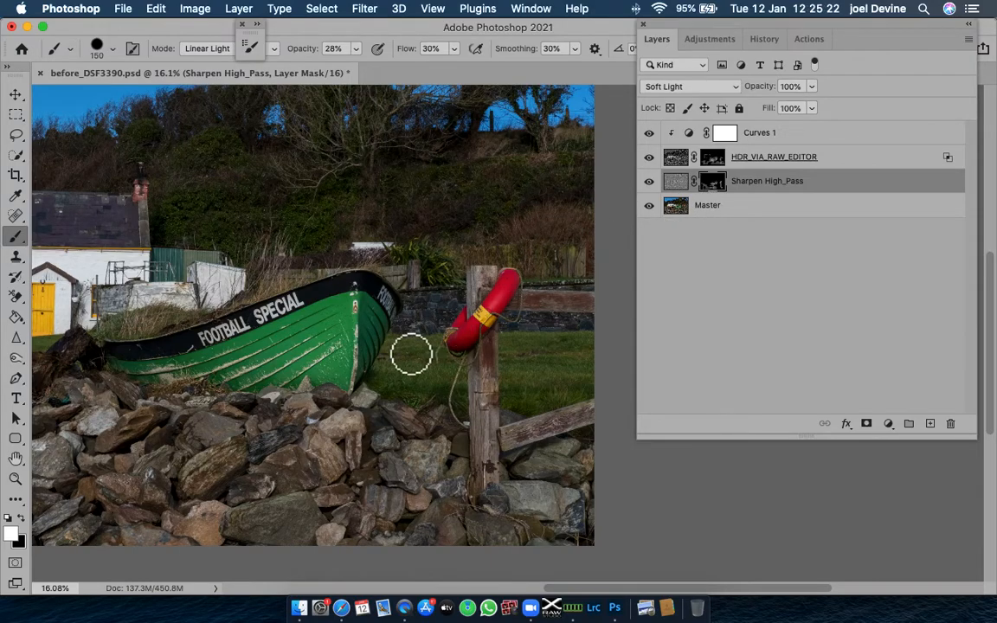
- Compare the boat at 50% magnification with the Sharpen High_Pass layer hidden and shown, and examine the rocks and cottage front with it hidden
click(15, 479)
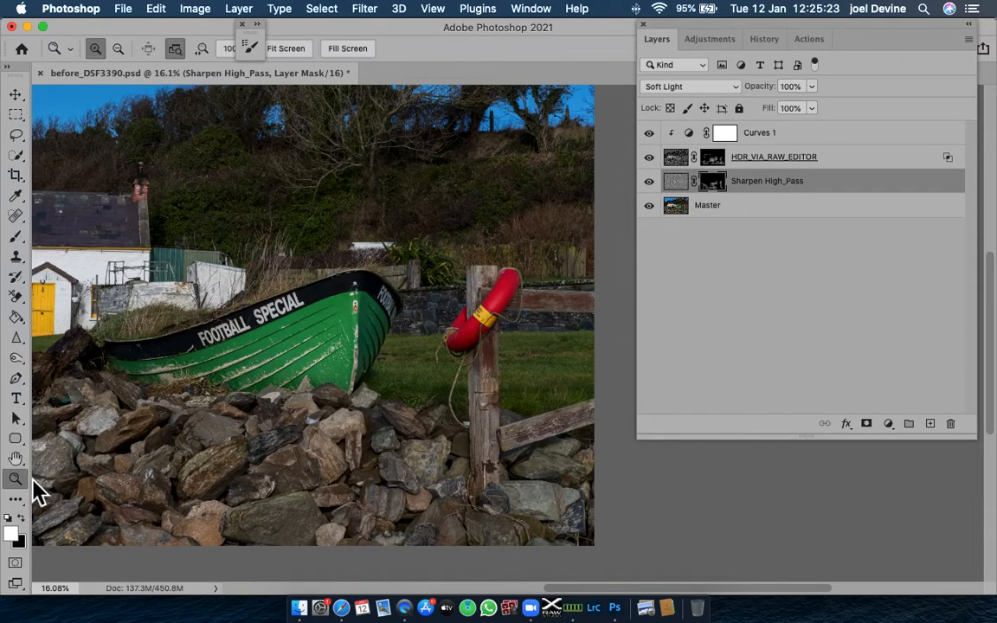
click(221, 413)
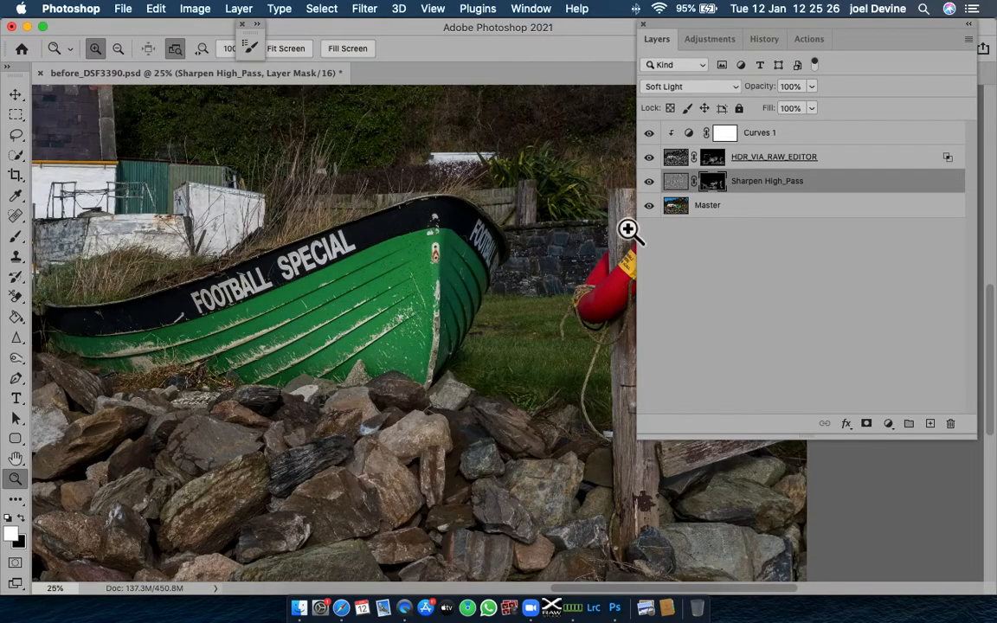
click(649, 182)
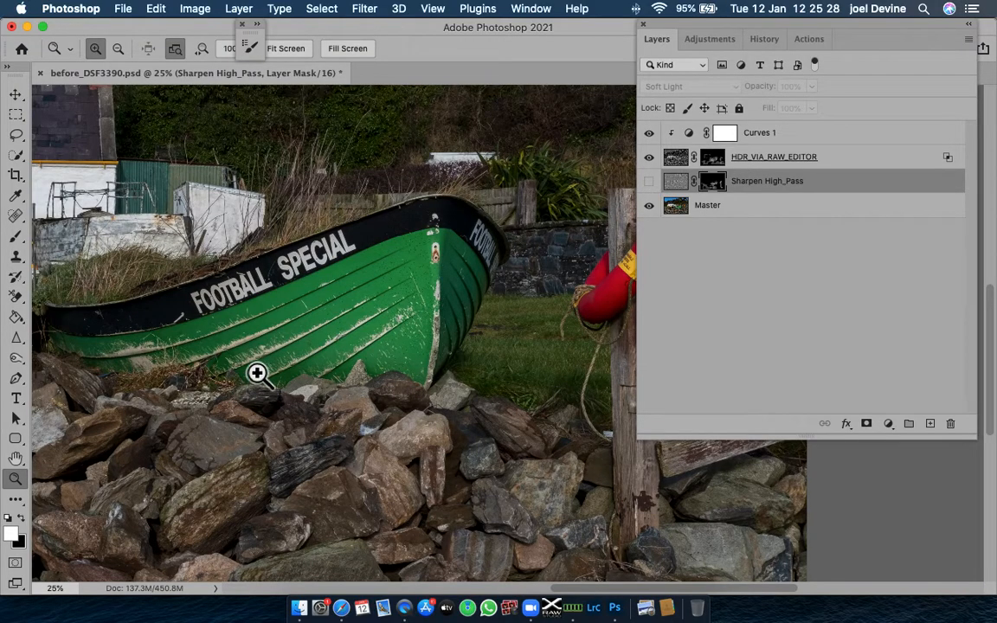
click(263, 340)
click(272, 338)
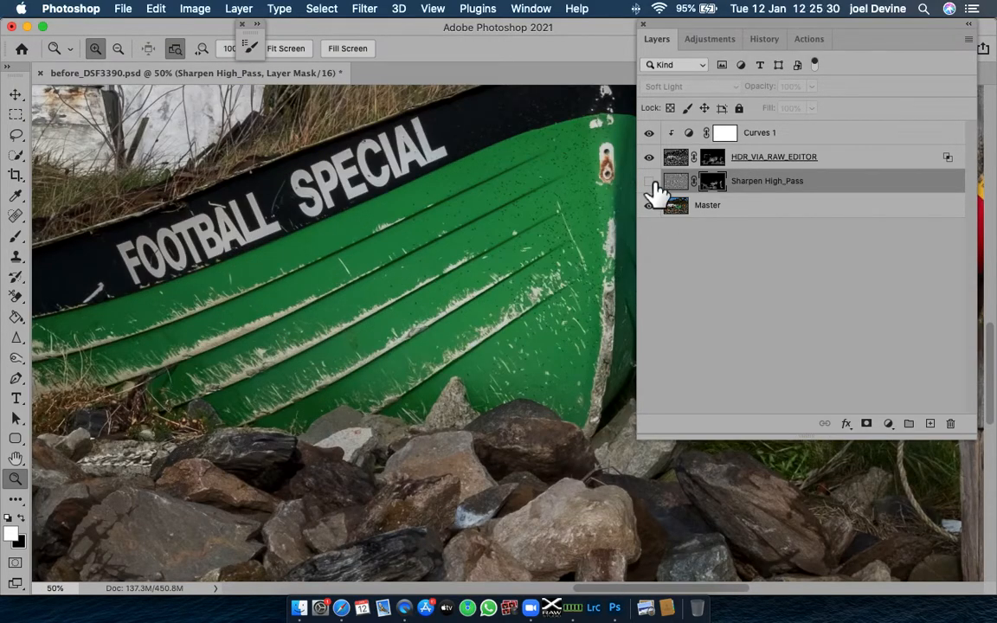
click(650, 182)
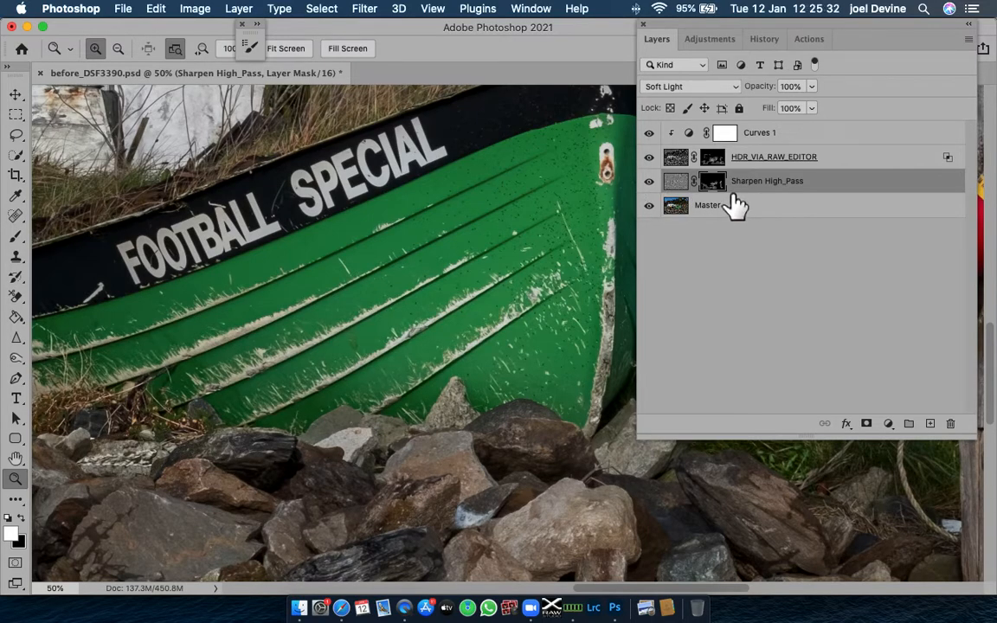
click(650, 181)
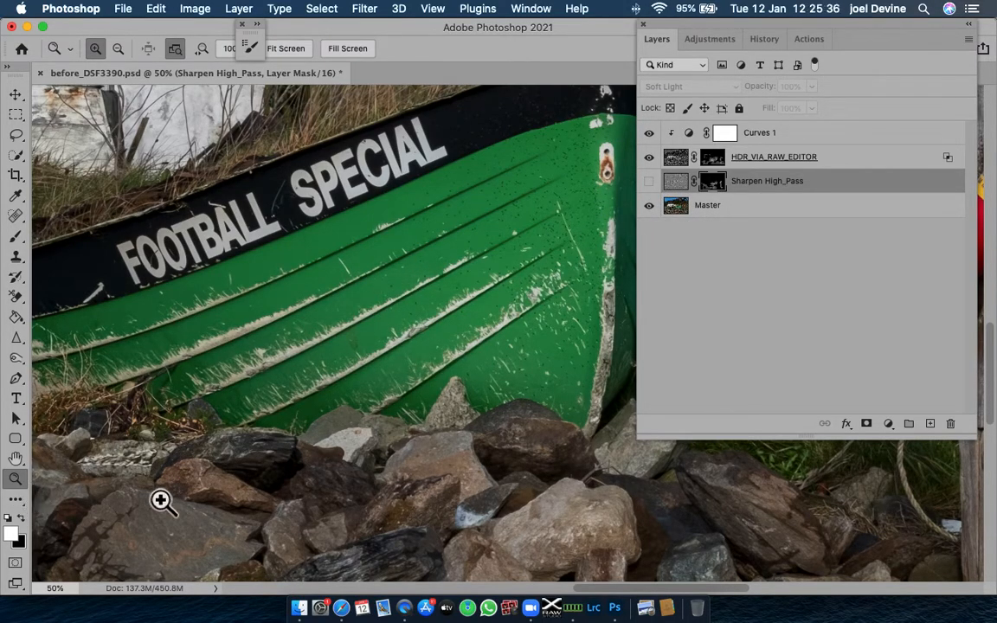
scroll(231, 495, left, 6)
scroll(231, 494, left, 10)
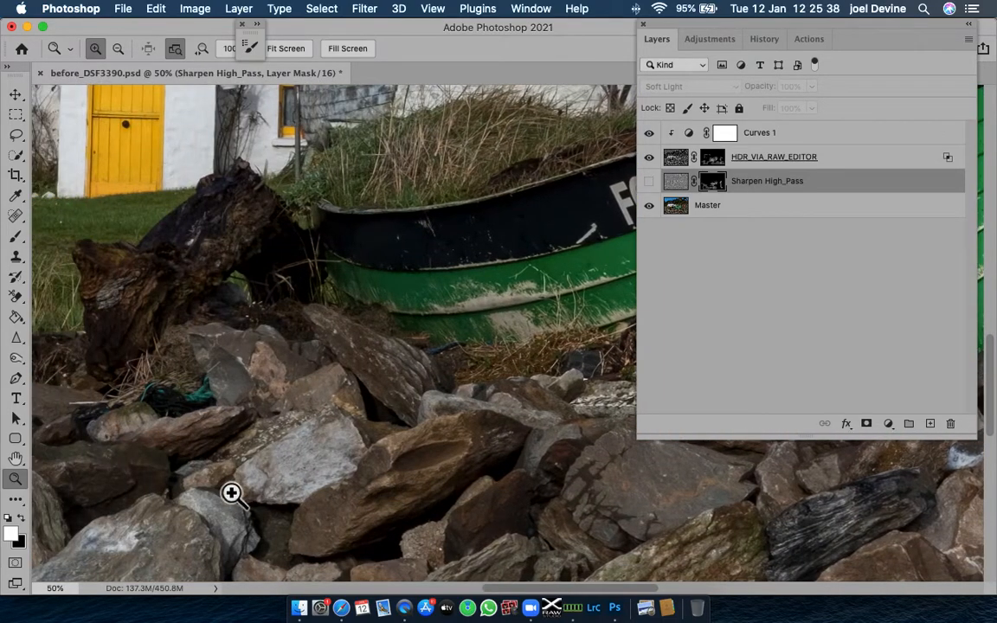
scroll(232, 495, left, 6)
scroll(231, 494, down, 2)
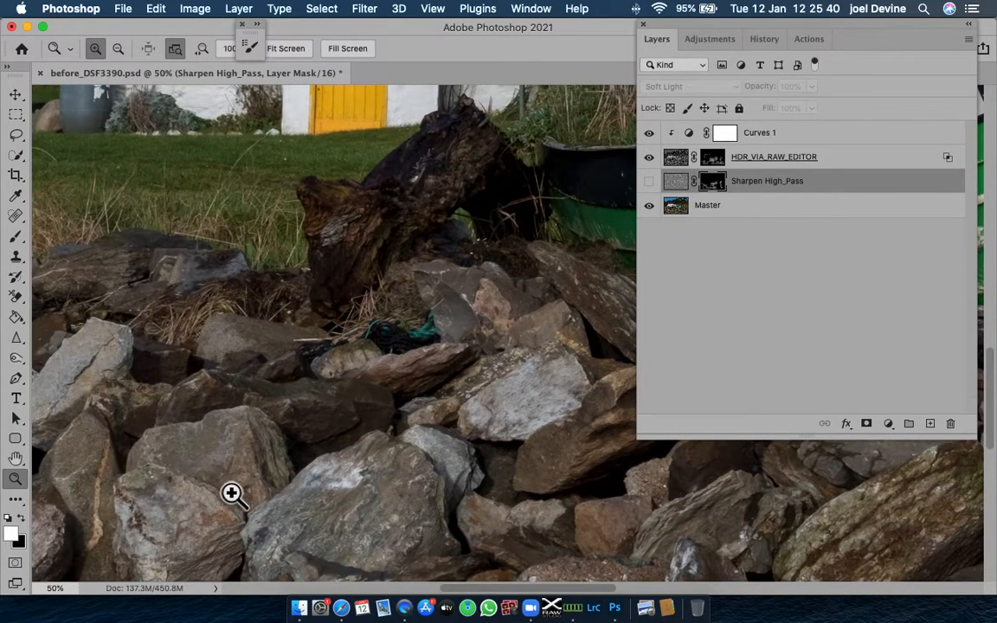
scroll(231, 494, up, 5)
scroll(231, 494, right, 4)
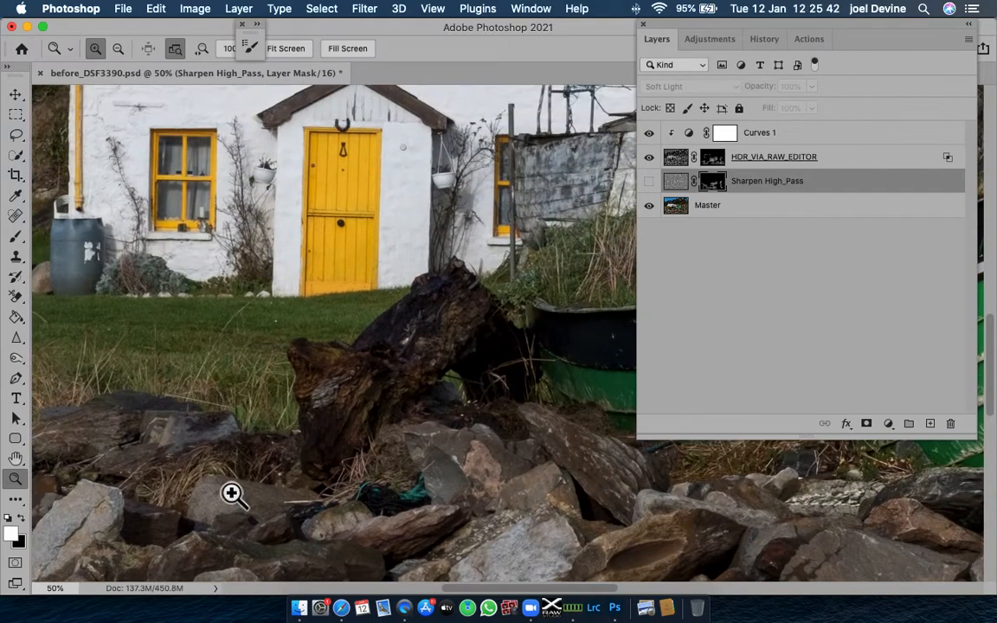
- Show the Sharpen High_Pass layer and brush its mask over the cottage's yellow door and window at size 70, comparing it off and on
click(19, 240)
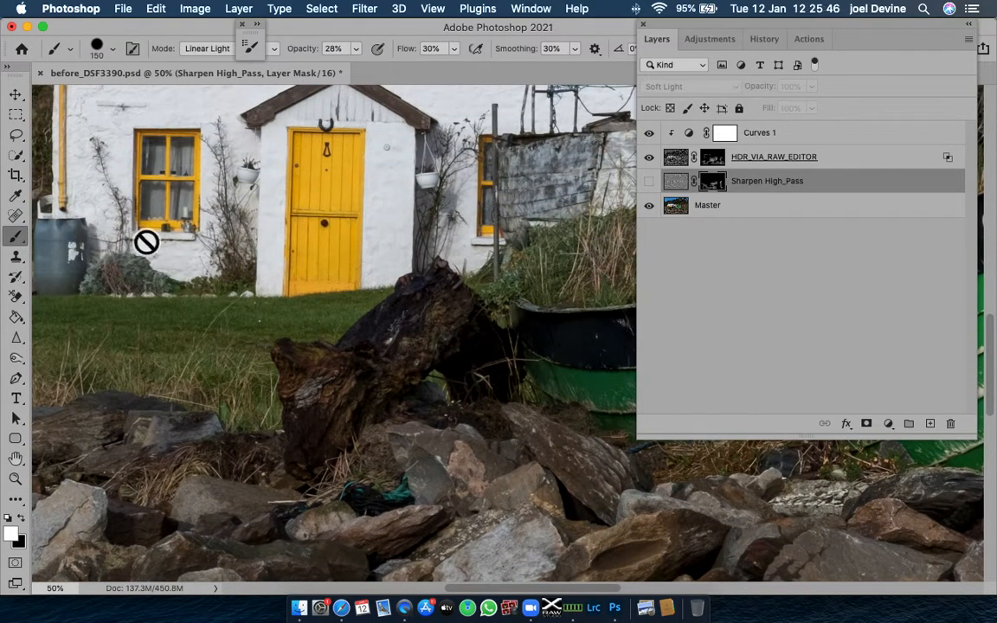
click(650, 181)
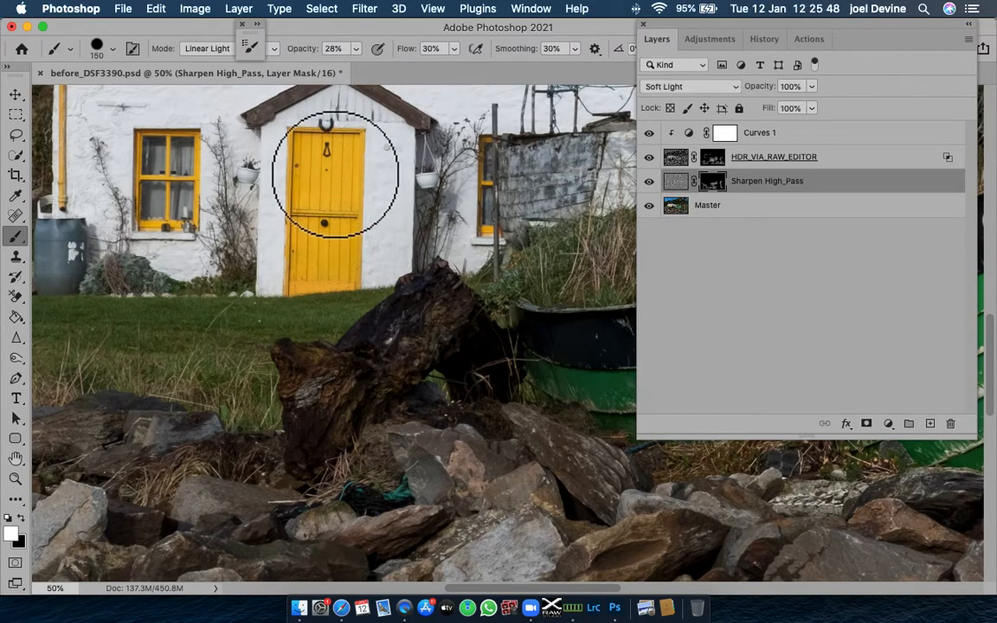
key(bracketleft)
key(bracketleft)
key(bracketleft)
key(bracketleft)
key(bracketleft)
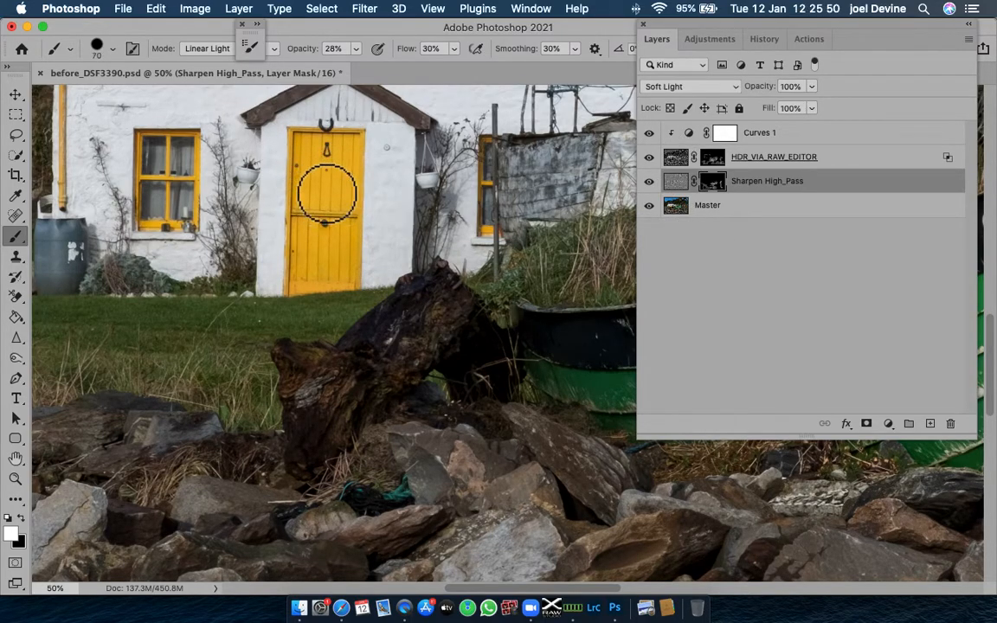
mouse_move(323, 172)
mouse_down()
mouse_move(337, 251)
mouse_move(356, 168)
mouse_move(358, 219)
mouse_move(332, 162)
mouse_move(358, 158)
mouse_move(343, 163)
mouse_move(361, 173)
mouse_move(347, 285)
mouse_move(331, 246)
mouse_move(339, 298)
mouse_up()
mouse_move(169, 161)
mouse_down()
mouse_move(192, 221)
mouse_move(153, 234)
mouse_move(184, 244)
mouse_move(156, 234)
mouse_move(187, 222)
mouse_move(179, 167)
mouse_move(162, 181)
mouse_move(198, 159)
mouse_move(183, 228)
mouse_move(168, 174)
mouse_move(193, 230)
mouse_move(337, 245)
mouse_move(337, 219)
mouse_move(326, 279)
mouse_move(324, 156)
mouse_move(366, 155)
mouse_move(356, 161)
mouse_move(358, 284)
mouse_move(409, 206)
mouse_move(403, 286)
mouse_move(297, 303)
mouse_move(286, 173)
mouse_up()
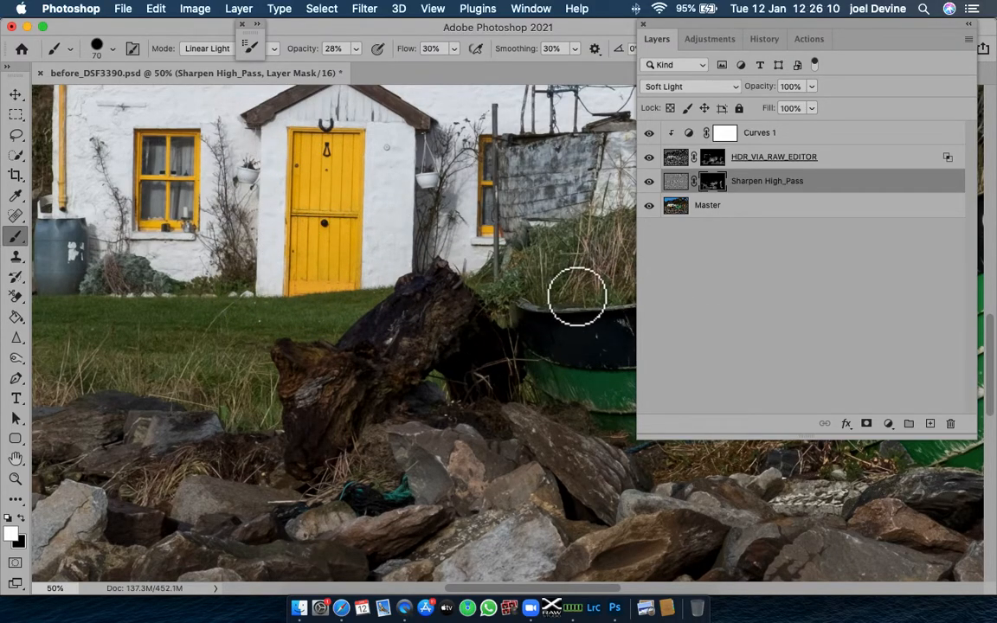
click(650, 181)
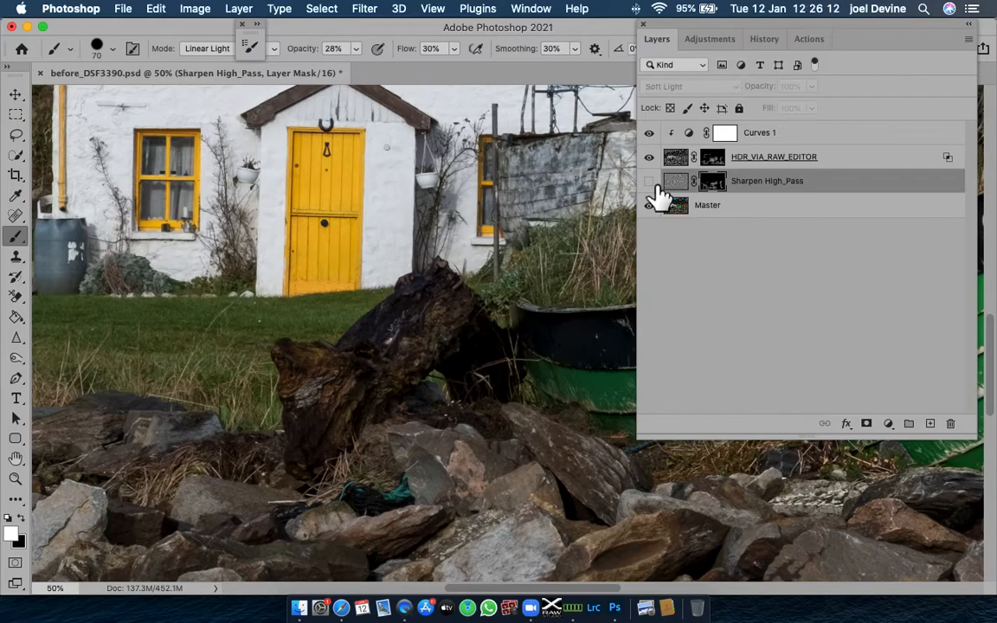
click(649, 181)
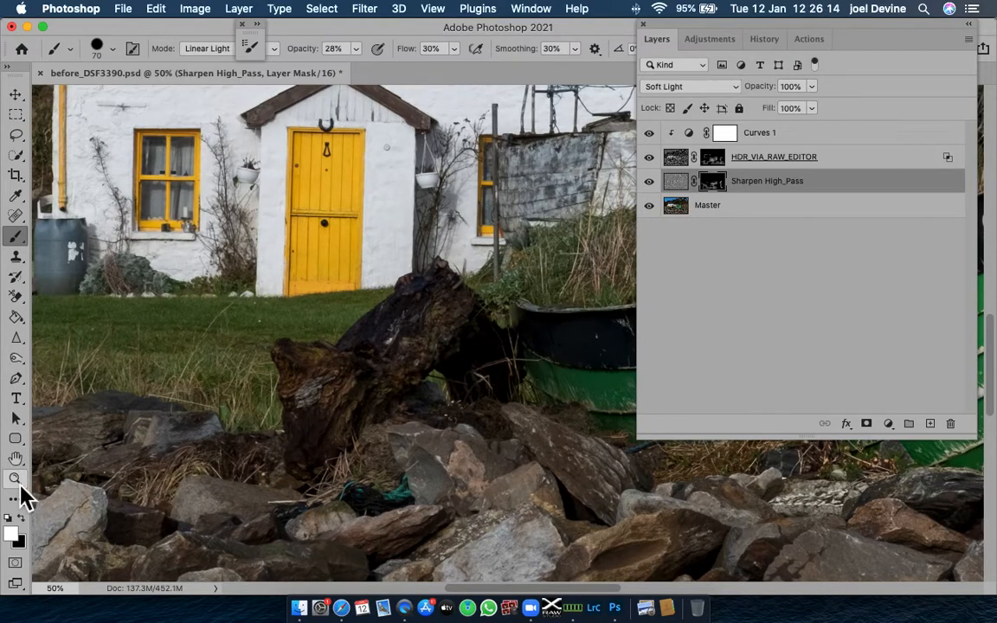
- Compare the cottage's yellow door and surrounding wall at 100% magnification with the Sharpen High_Pass layer hidden and shown
click(16, 479)
click(340, 243)
click(342, 244)
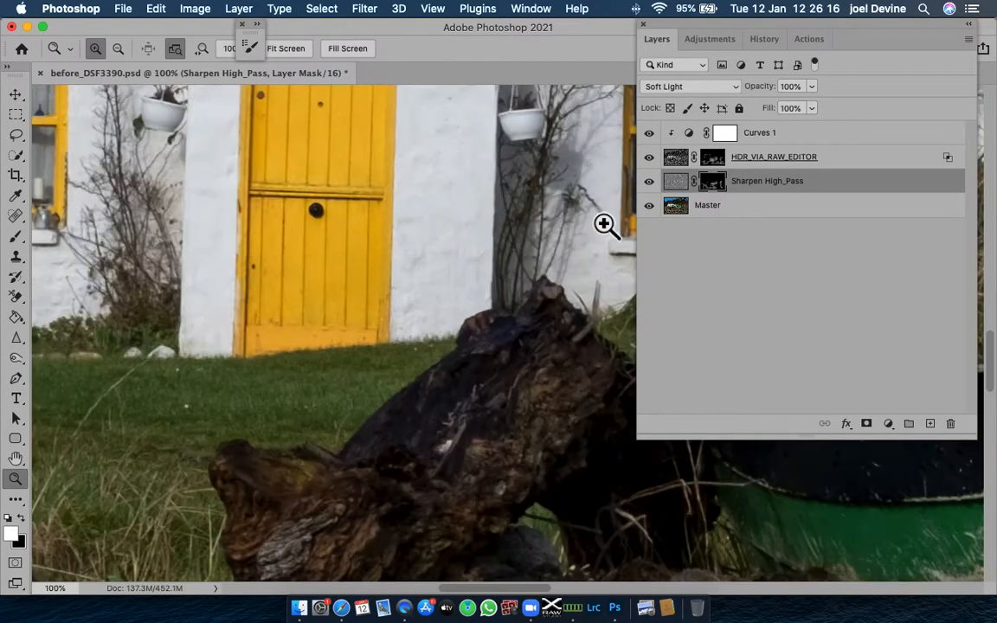
scroll(530, 204, up, 3)
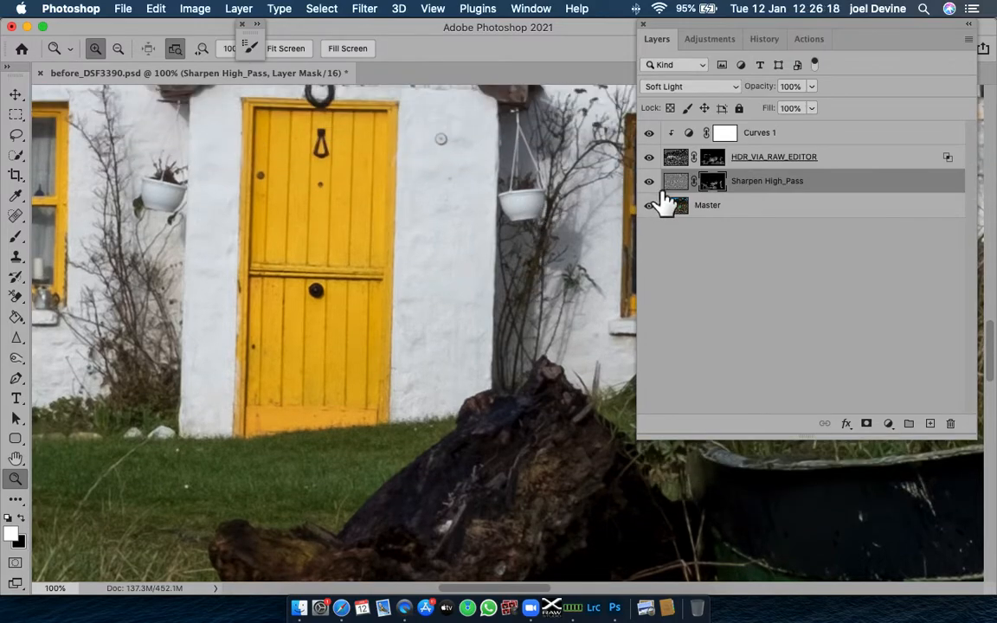
click(651, 183)
click(651, 183)
click(652, 183)
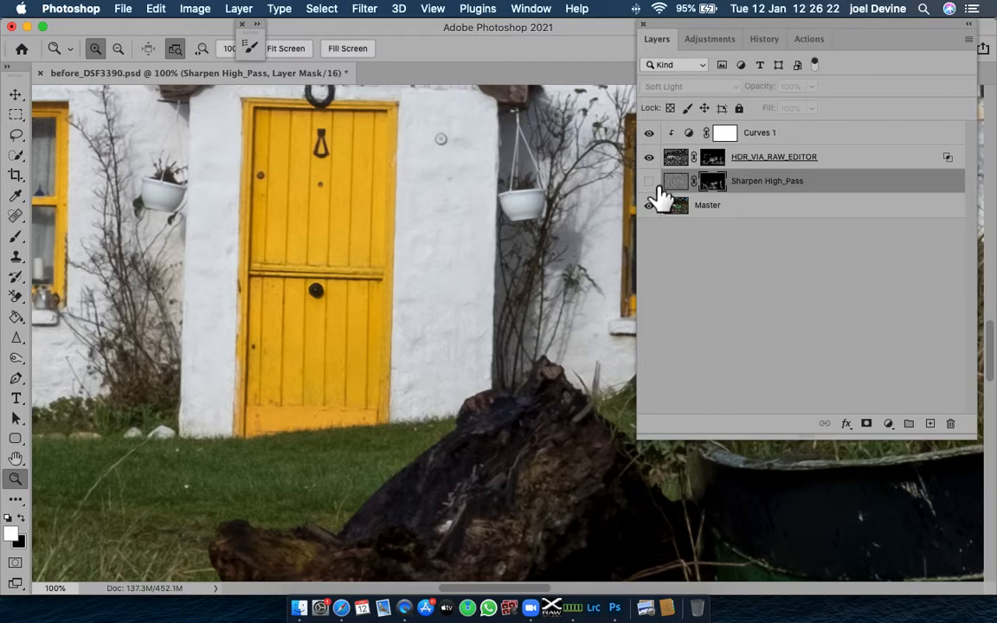
click(651, 182)
click(650, 182)
- Fit the whole photo on screen, compare it with the Sharpen High_Pass layer off and on, and examine the boat and lifebuoy
click(290, 50)
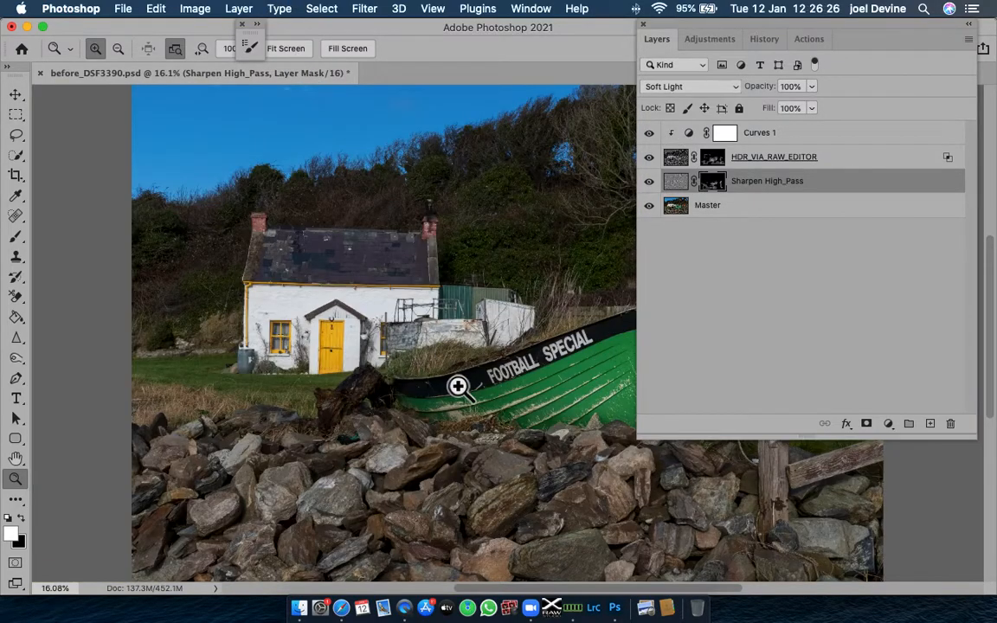
click(650, 182)
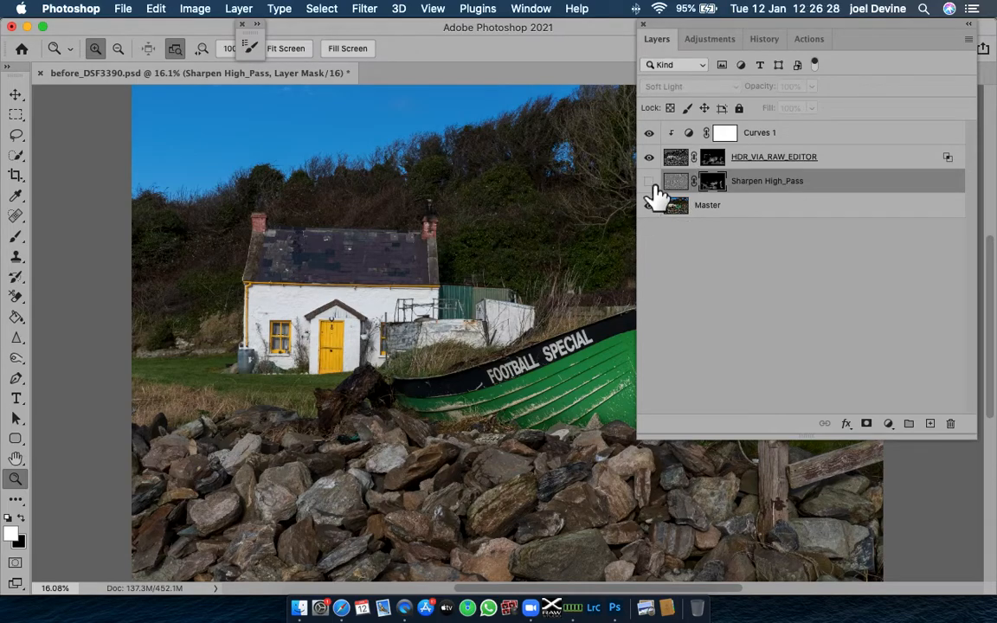
click(650, 182)
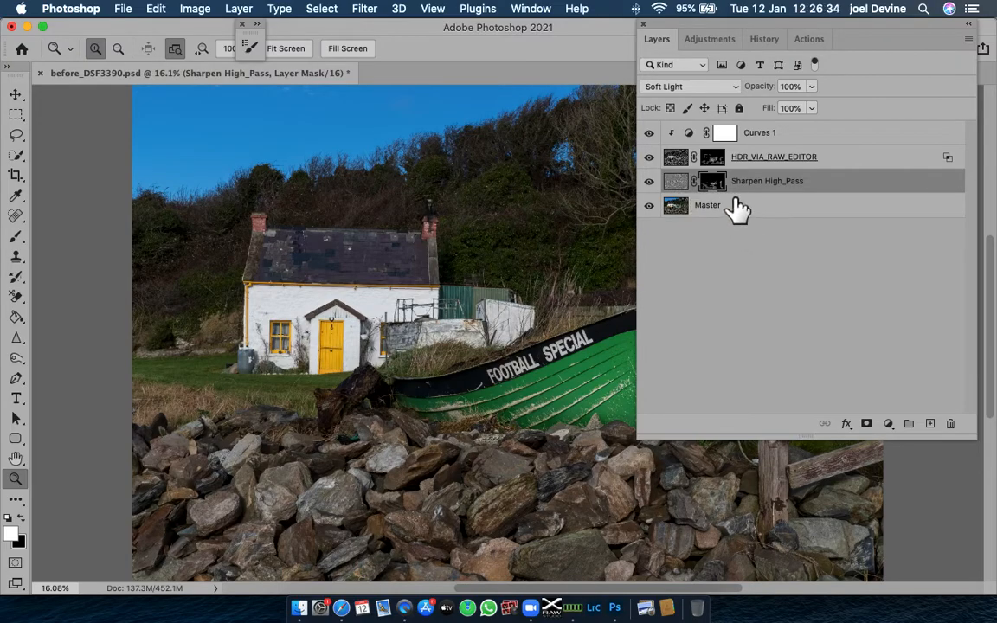
scroll(707, 501, right, 10)
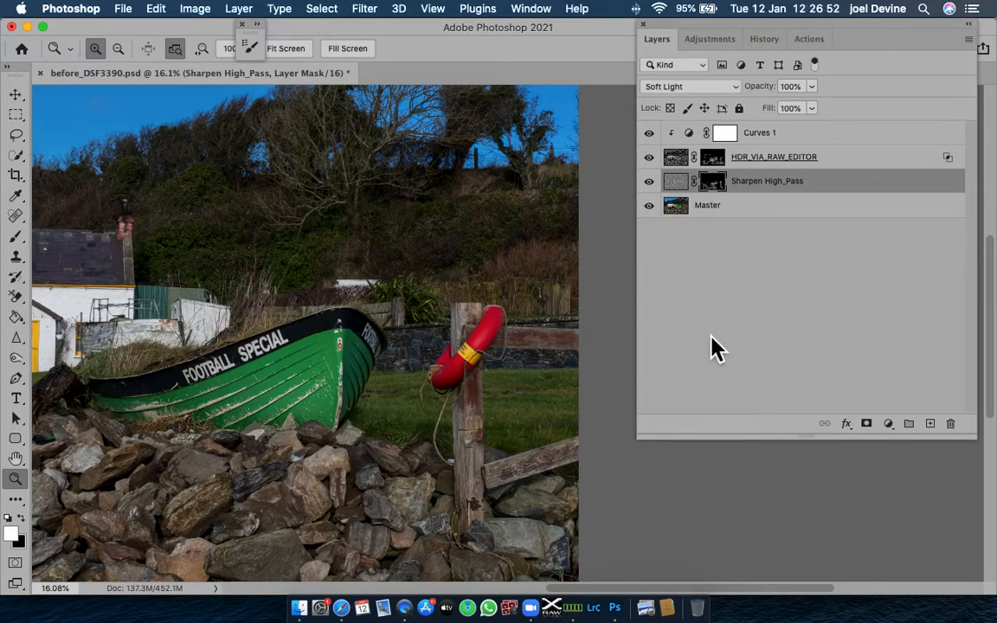
click(624, 288)
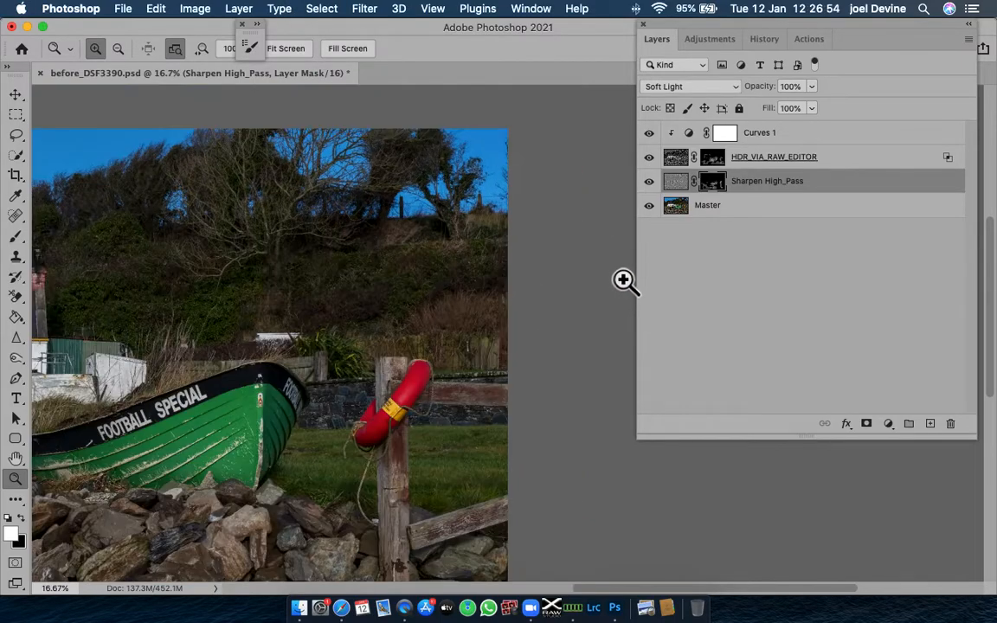